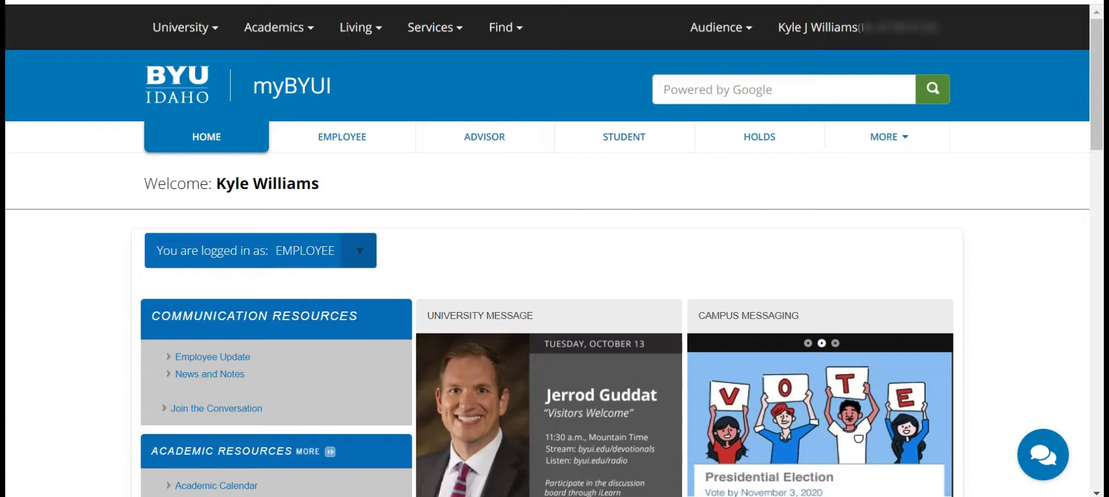
Search the myBYUI site for I-Plan and open the I-Plan Login result.
{"action": "left_click", "coordinate": [742, 90]}
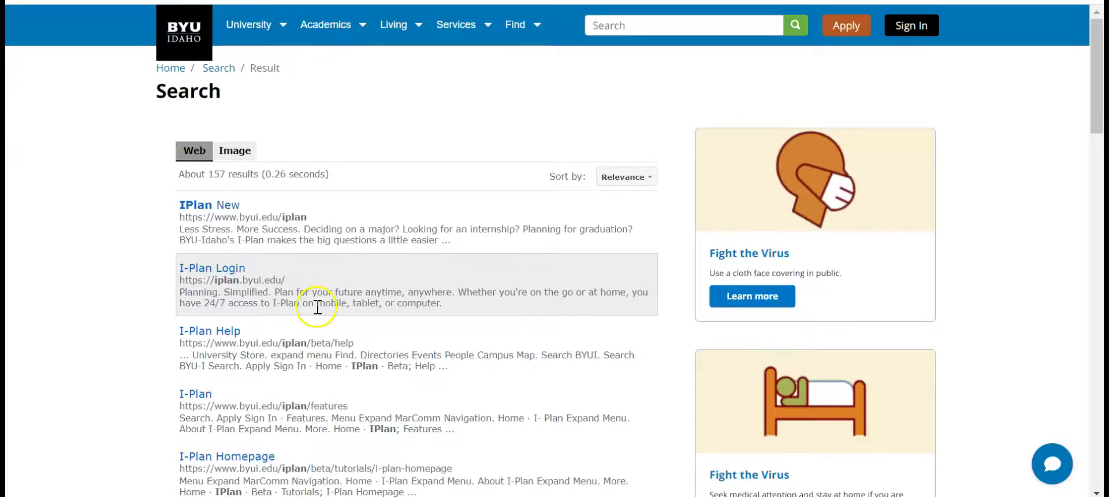
{"action": "left_click", "coordinate": [230, 269]}
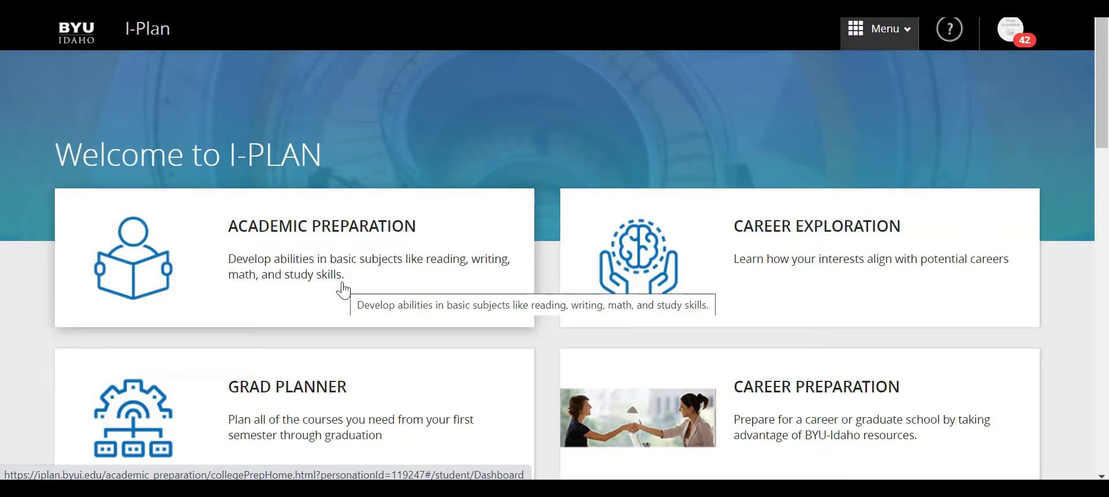
Open Grad Planner and review the declared testingr plan and alternate plans 22 and Plan 1.
{"action": "left_click", "coordinate": [396, 409]}
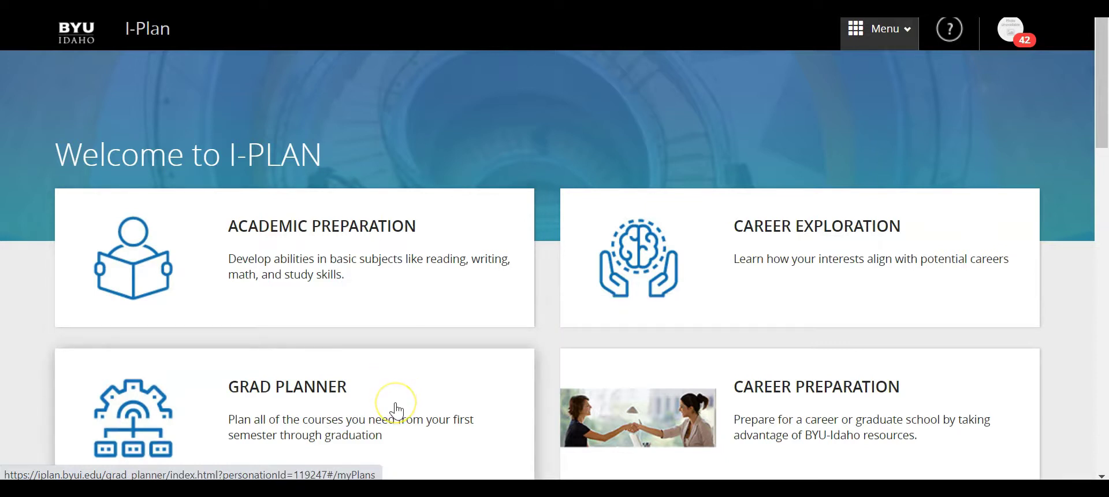
{"action": "left_click", "coordinate": [396, 408]}
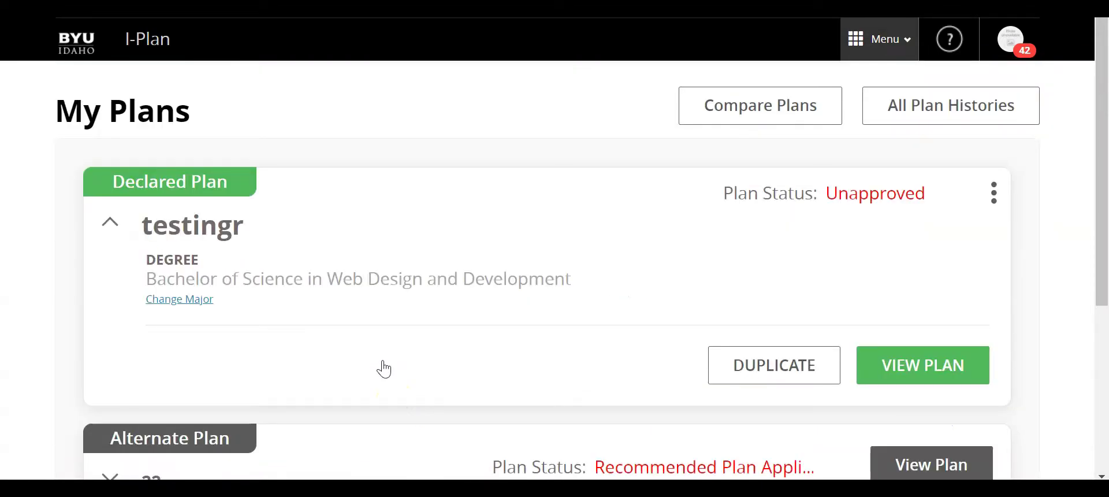
{"action": "left_click", "coordinate": [138, 193]}
{"action": "left_click", "coordinate": [251, 192]}
{"action": "scroll", "coordinate": [242, 194], "scroll_direction": "down", "scroll_amount": 3}
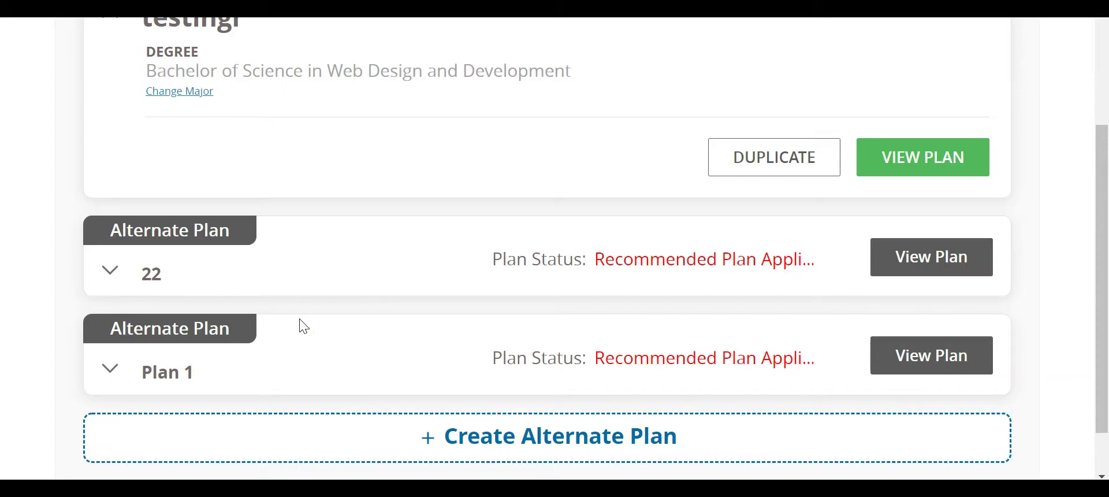
{"action": "scroll", "coordinate": [304, 327], "scroll_direction": "up", "scroll_amount": 3}
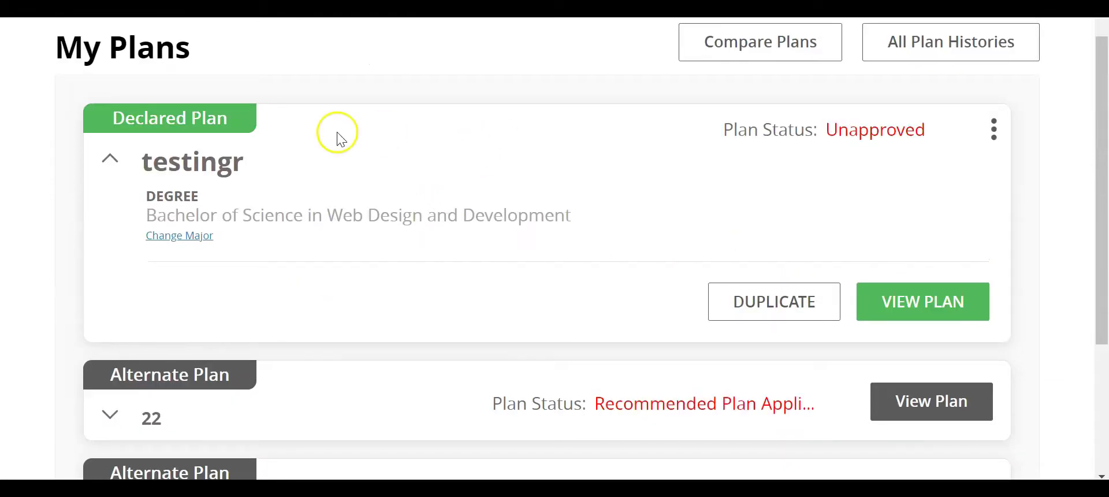
Open the declared testingr plan and check its errors and warnings list.
{"action": "left_click", "coordinate": [927, 303]}
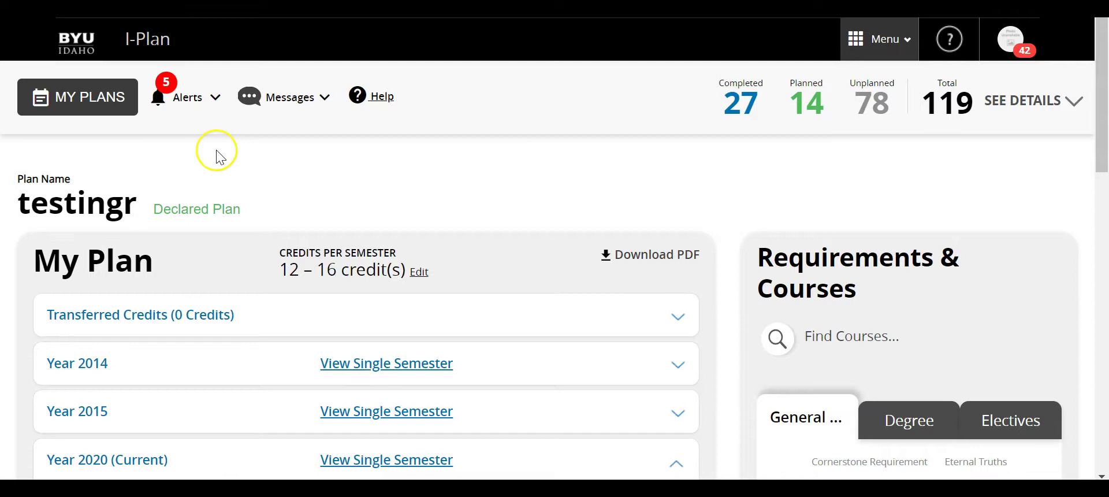
{"action": "left_click", "coordinate": [215, 97]}
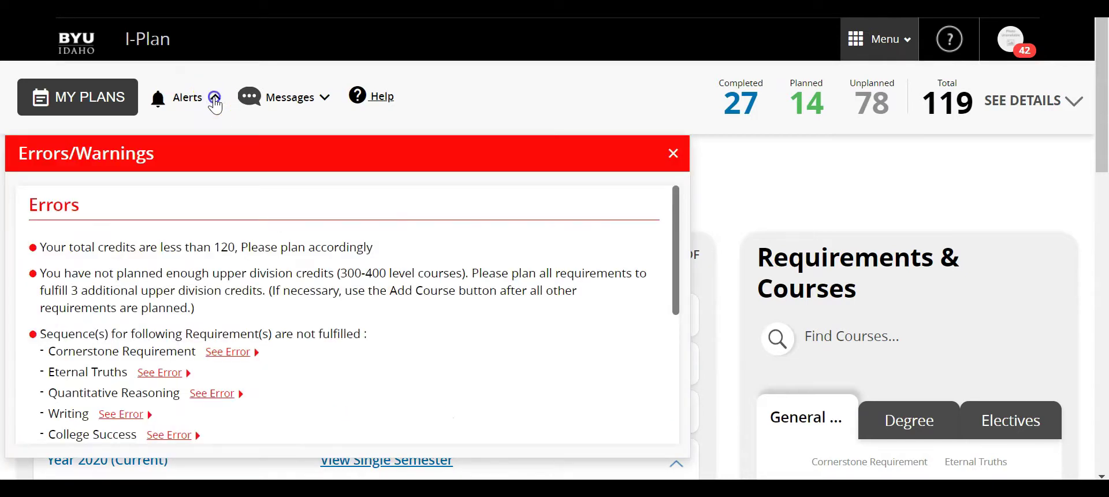
{"action": "left_click", "coordinate": [215, 97]}
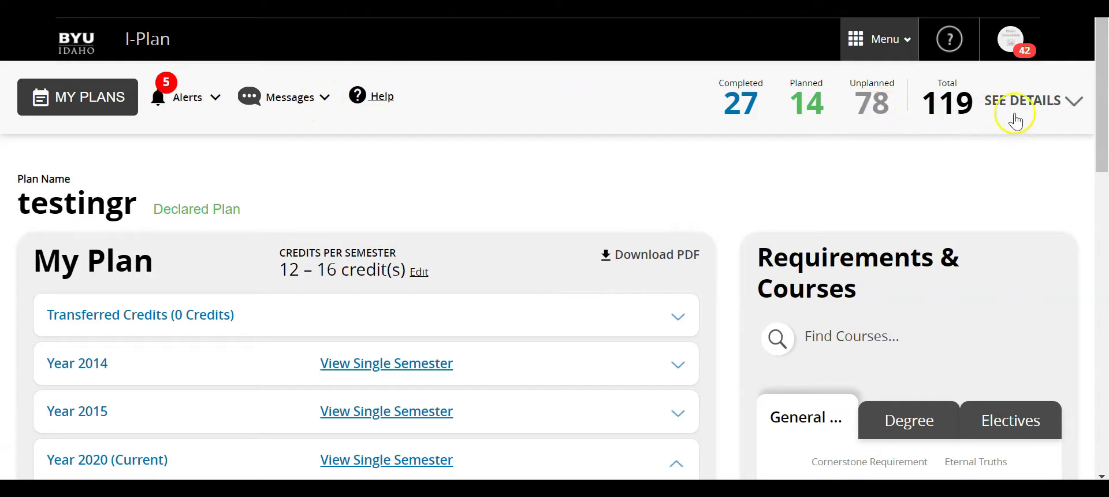
Review the plan's detailed progress: 27 completed, 14 planned, 78 unplanned of 119 credits.
{"action": "left_click", "coordinate": [1073, 103]}
{"action": "scroll", "coordinate": [1052, 127], "scroll_direction": "down", "scroll_amount": 1}
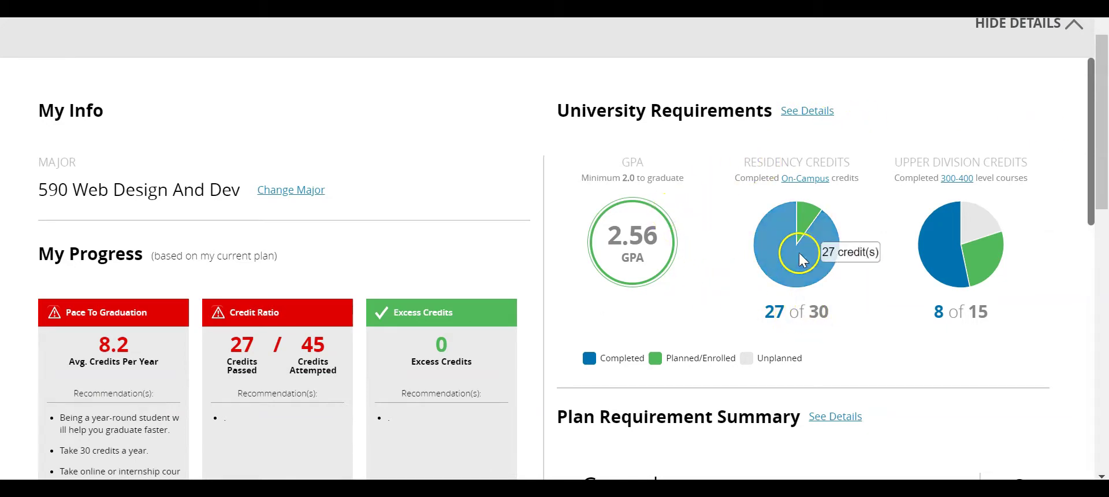
{"action": "mouse_move", "coordinate": [954, 265]}
{"action": "scroll", "coordinate": [954, 266], "scroll_direction": "down", "scroll_amount": 4}
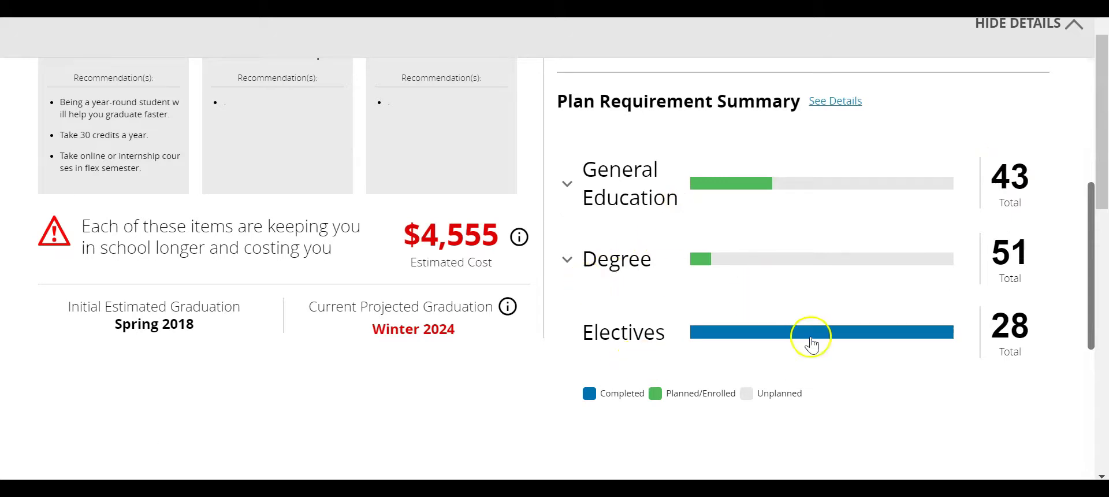
{"action": "mouse_move", "coordinate": [808, 341]}
{"action": "scroll", "coordinate": [792, 168], "scroll_direction": "up", "scroll_amount": 8}
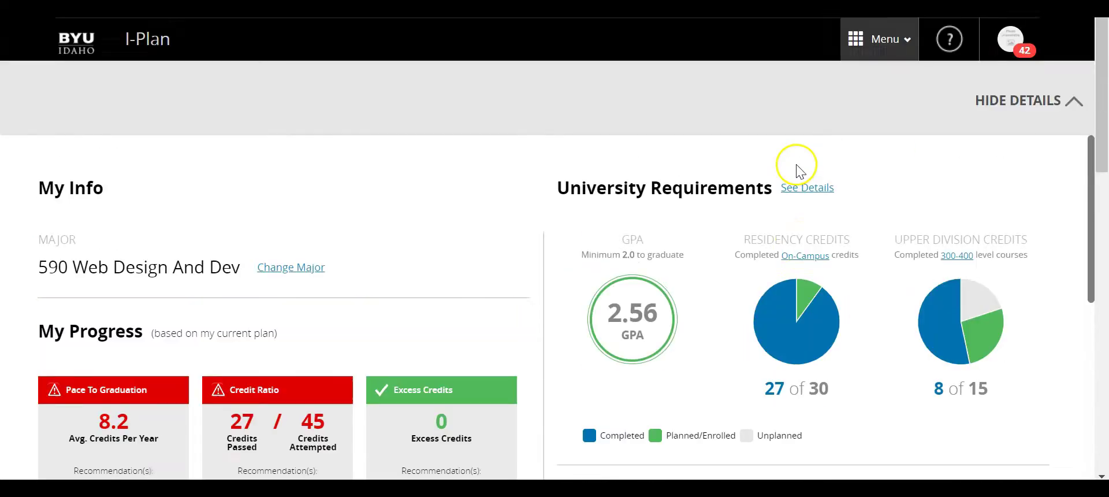
{"action": "left_click", "coordinate": [1066, 109]}
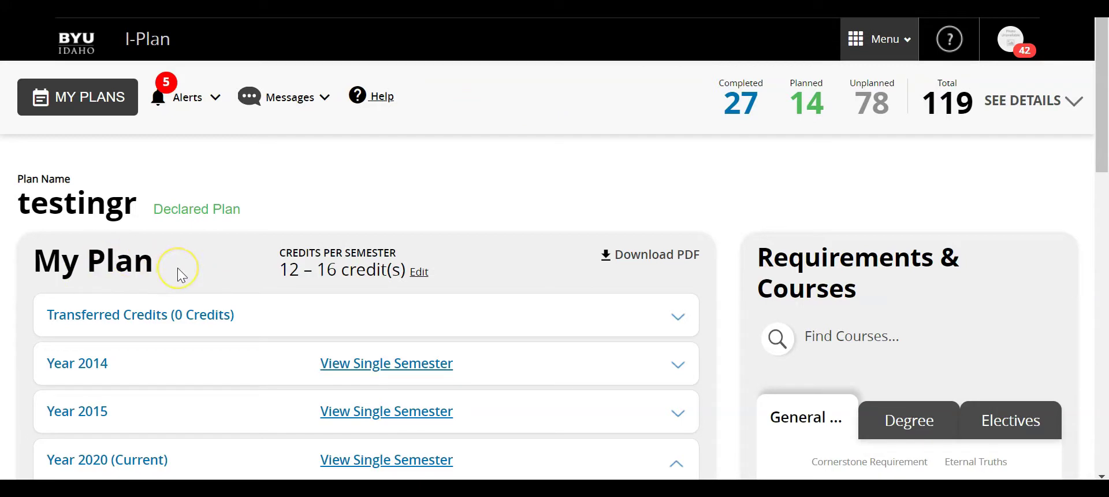
Collapse Year 2020 (Current) and expand Year 2014 to show its Spring 2014 test courses.
{"action": "scroll", "coordinate": [177, 268], "scroll_direction": "down", "scroll_amount": 1}
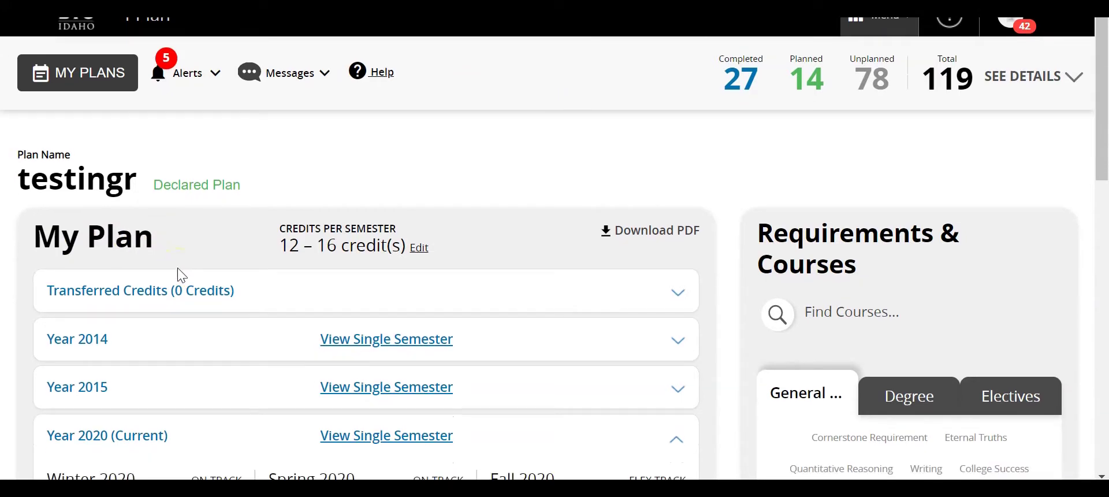
{"action": "scroll", "coordinate": [177, 268], "scroll_direction": "down", "scroll_amount": 5}
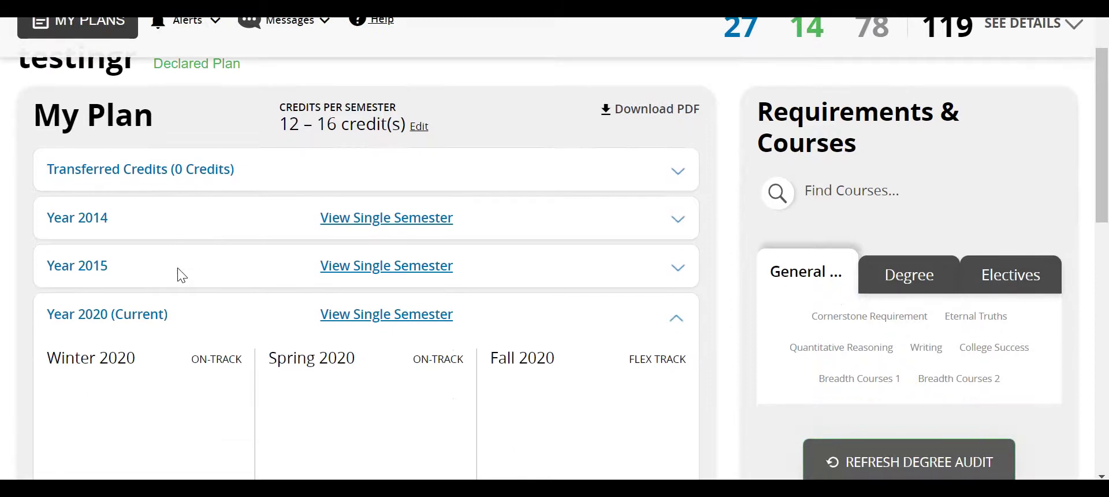
{"action": "scroll", "coordinate": [178, 267], "scroll_direction": "up", "scroll_amount": 3}
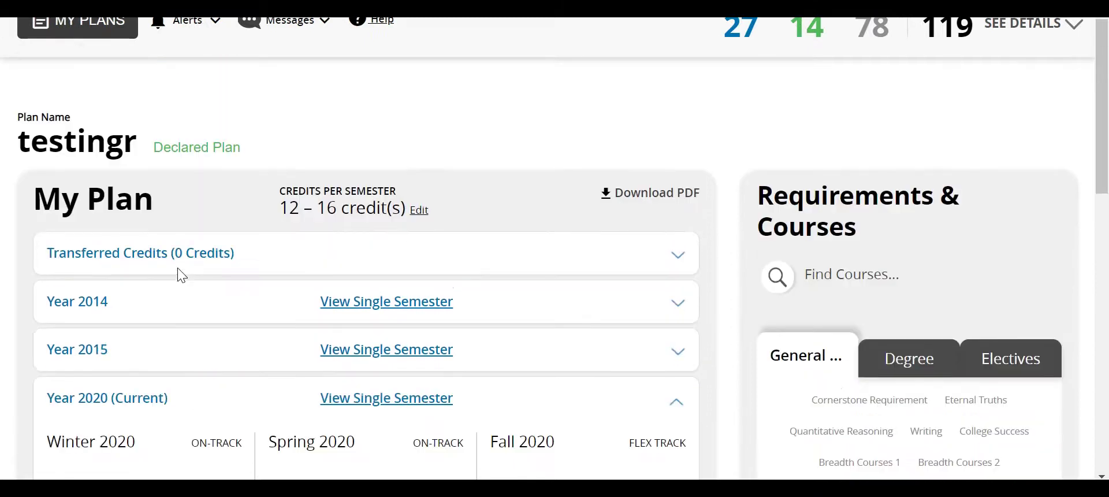
{"action": "left_click", "coordinate": [680, 399]}
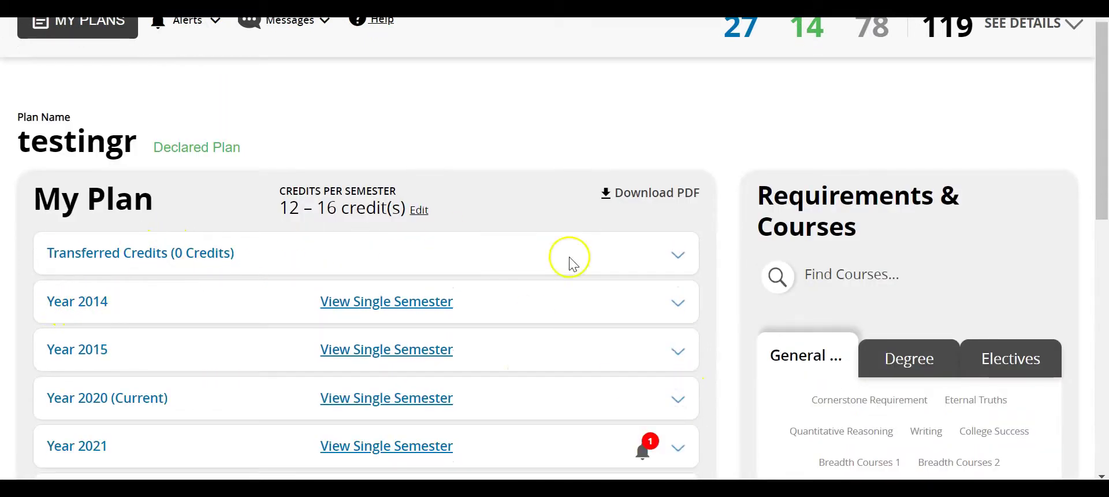
{"action": "left_click", "coordinate": [674, 306]}
{"action": "scroll", "coordinate": [444, 335], "scroll_direction": "down", "scroll_amount": 3}
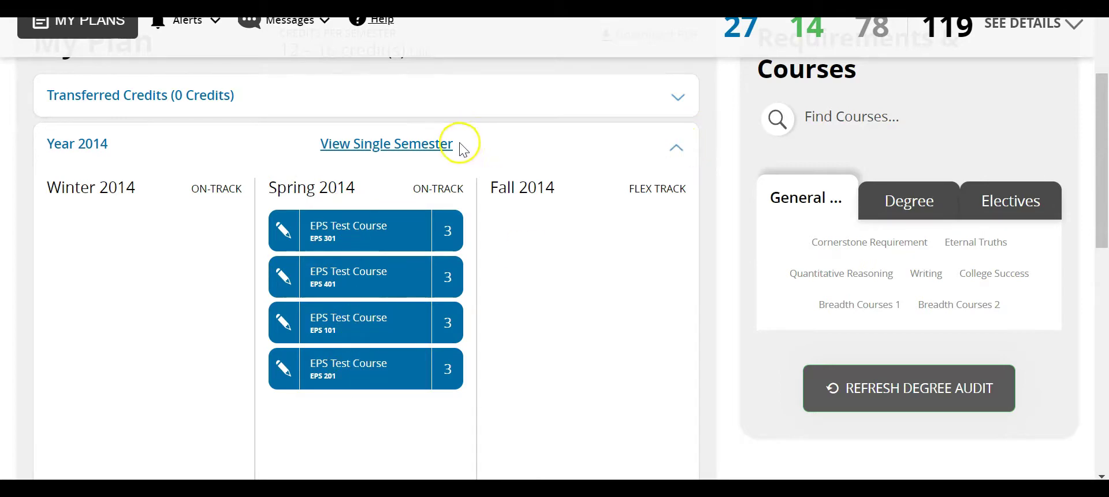
Switch the plan to the single-semester view and scroll through the semesters.
{"action": "left_click", "coordinate": [418, 145]}
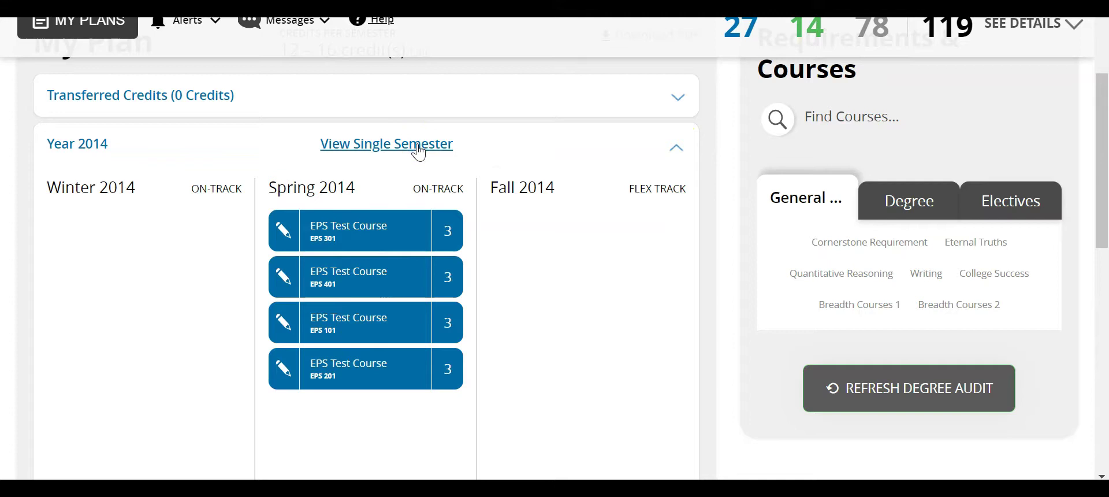
{"action": "scroll", "coordinate": [367, 233], "scroll_direction": "down", "scroll_amount": 4}
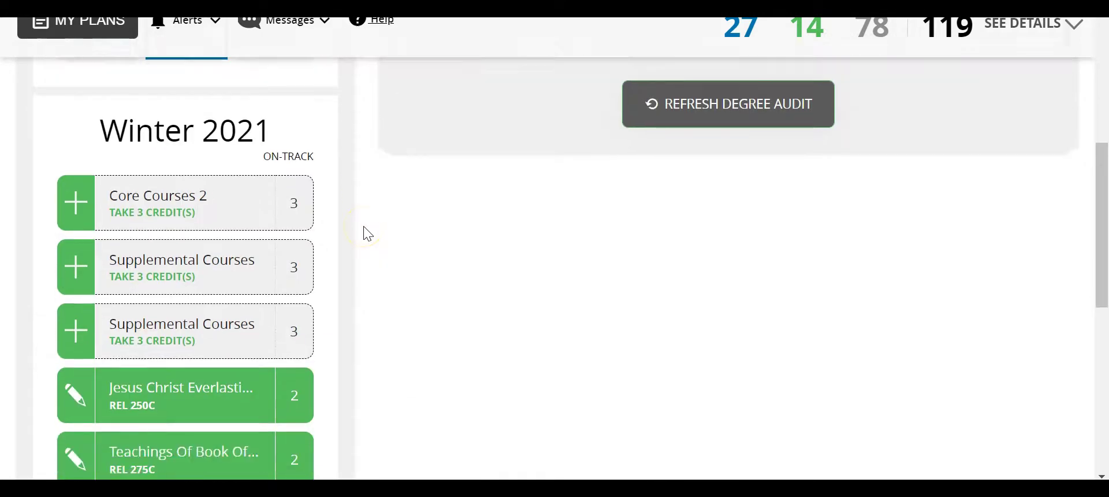
{"action": "scroll", "coordinate": [358, 183], "scroll_direction": "down", "scroll_amount": 4}
{"action": "scroll", "coordinate": [362, 186], "scroll_direction": "up", "scroll_amount": 2}
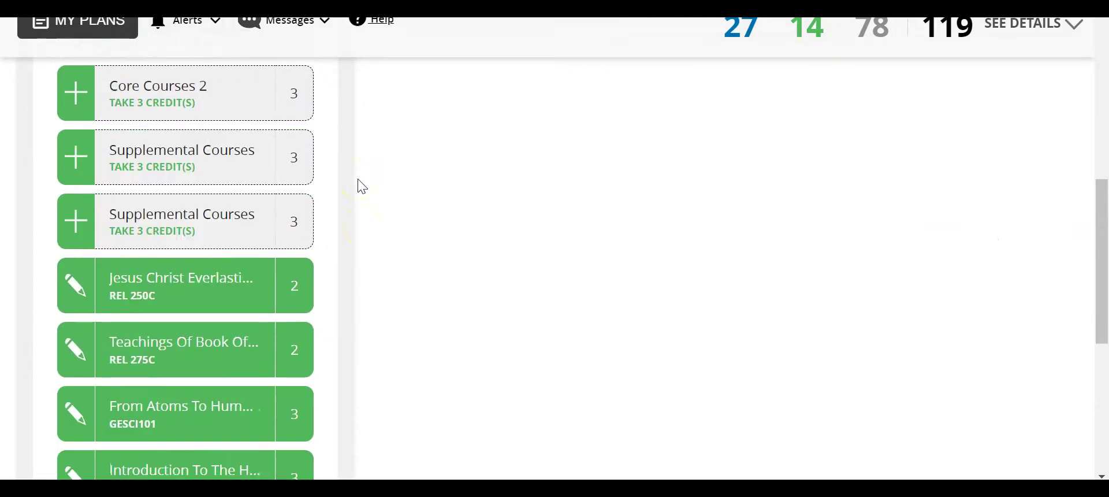
{"action": "scroll", "coordinate": [362, 186], "scroll_direction": "up", "scroll_amount": 10}
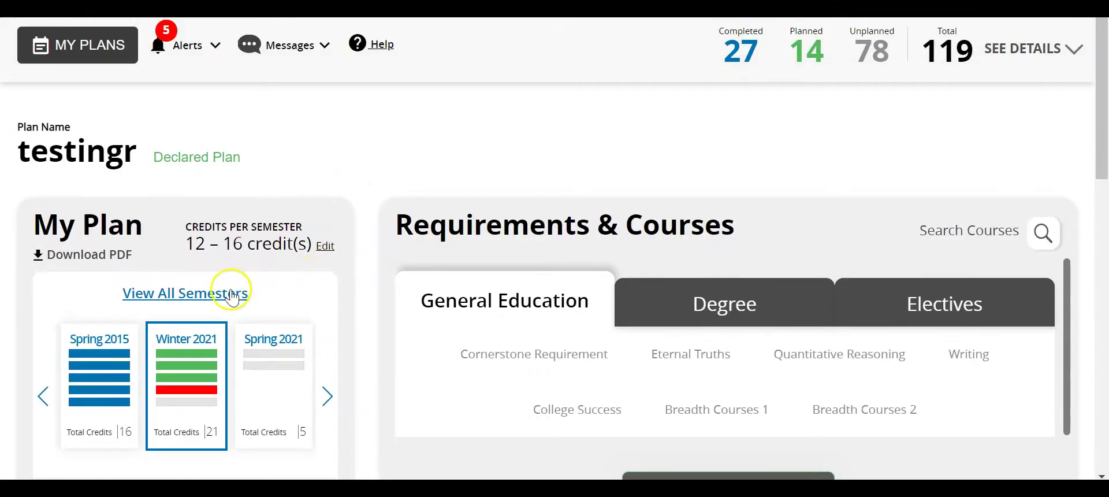
Return to the all-semesters view, collapse Year 2014 and expand Year 2021's planned courses.
{"action": "left_click", "coordinate": [224, 300]}
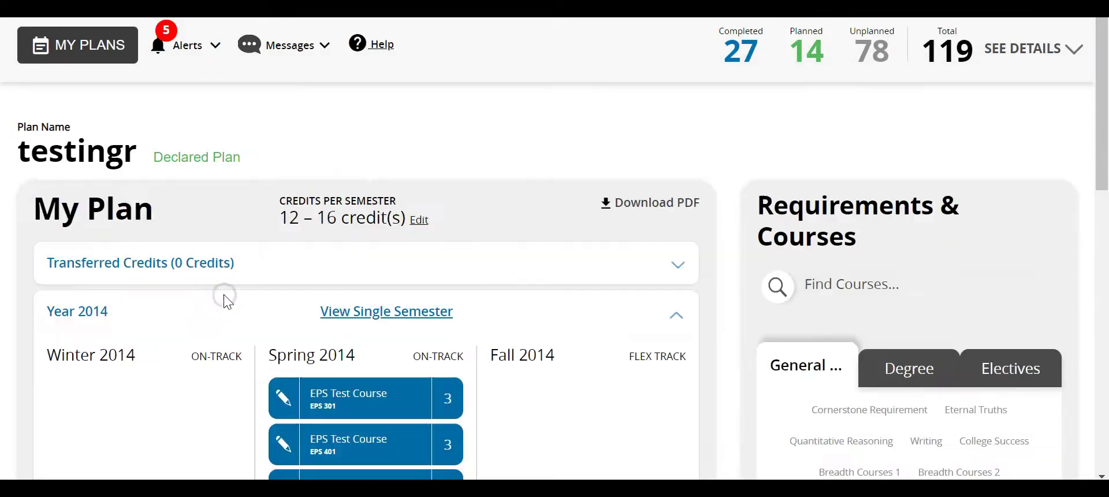
{"action": "scroll", "coordinate": [461, 278], "scroll_direction": "down", "scroll_amount": 2}
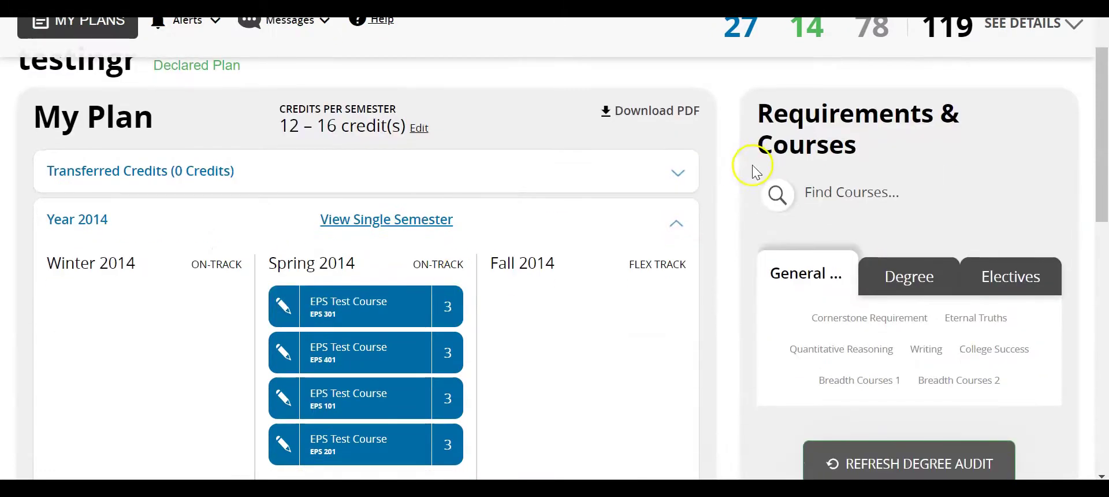
{"action": "left_click", "coordinate": [673, 227]}
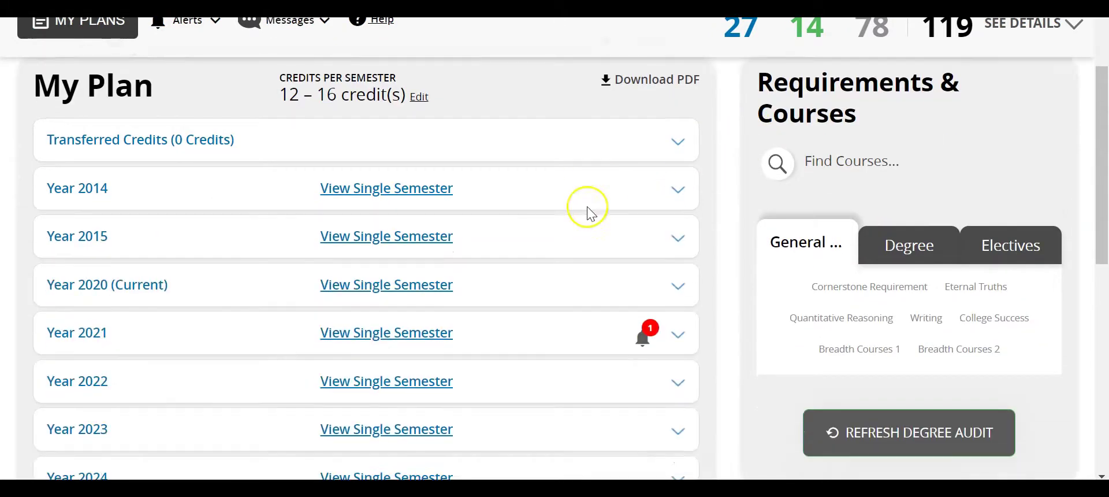
{"action": "scroll", "coordinate": [587, 210], "scroll_direction": "down", "scroll_amount": 2}
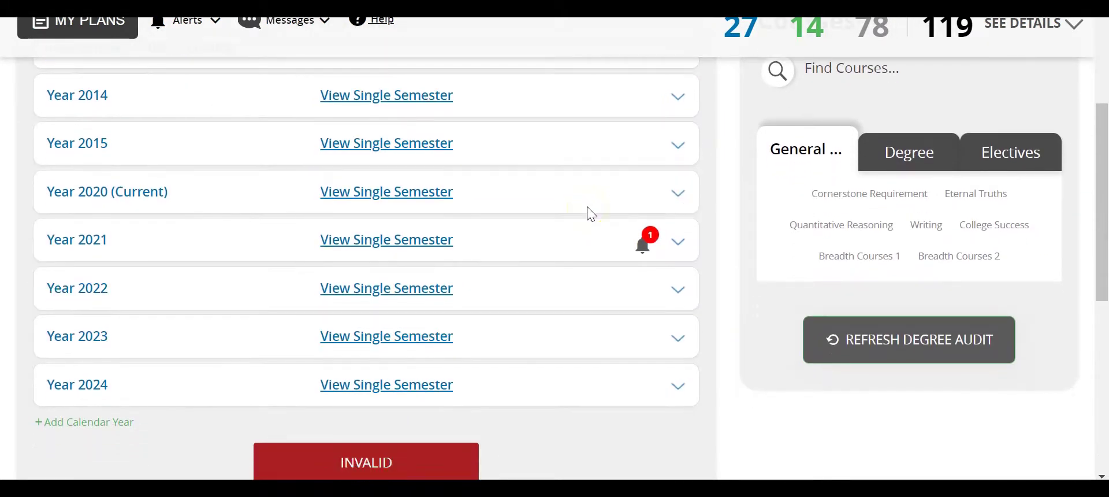
{"action": "left_click", "coordinate": [677, 242]}
{"action": "scroll", "coordinate": [512, 218], "scroll_direction": "down", "scroll_amount": 3}
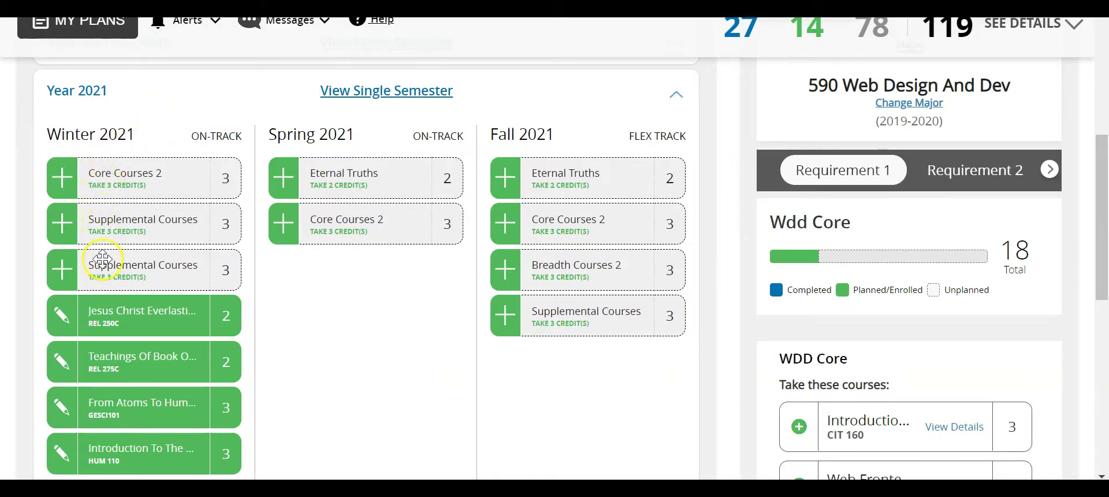
{"action": "scroll", "coordinate": [101, 263], "scroll_direction": "down", "scroll_amount": 1}
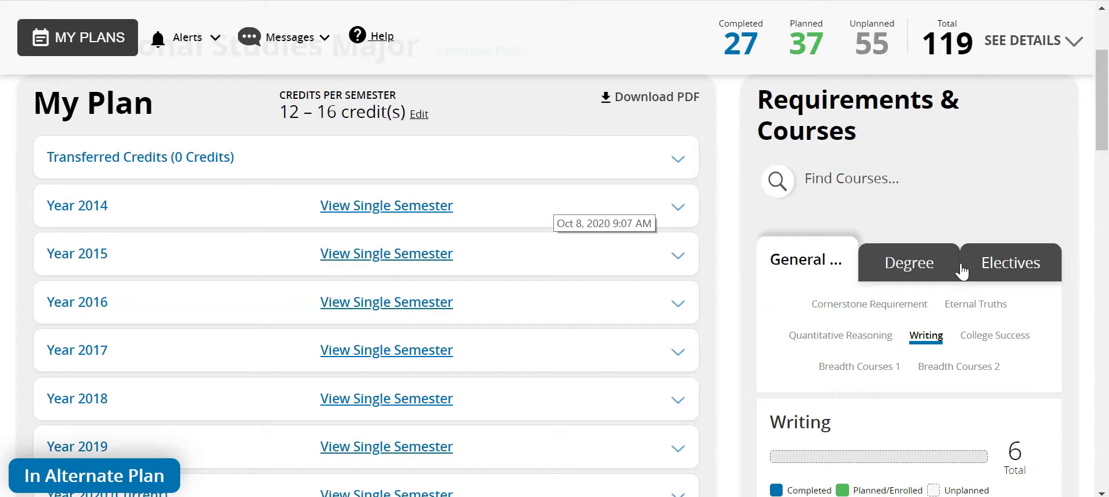
Browse the General requirements: Quantitative Reasoning, Writing, College Success, Breadth Courses 1 and 2.
{"action": "left_click", "coordinate": [831, 283]}
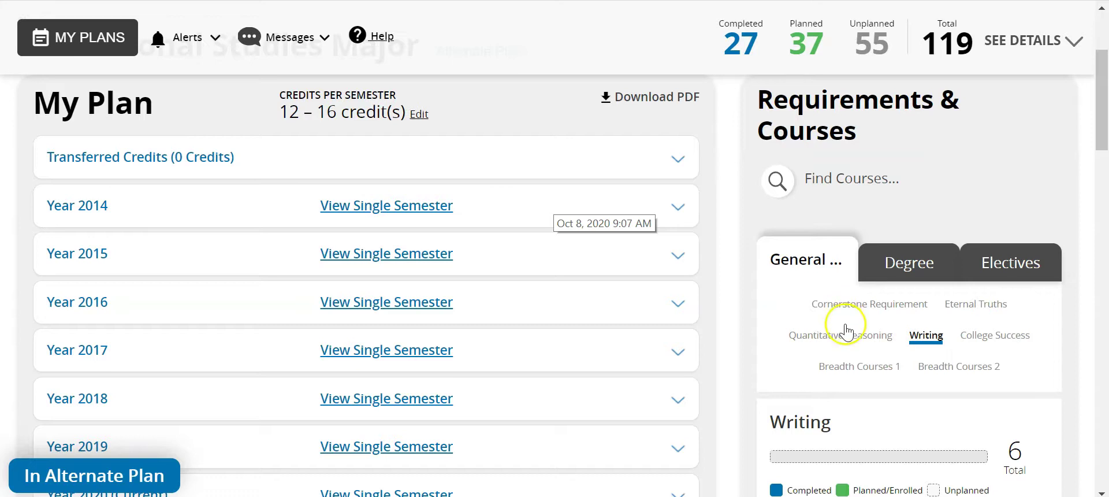
{"action": "left_click", "coordinate": [859, 309]}
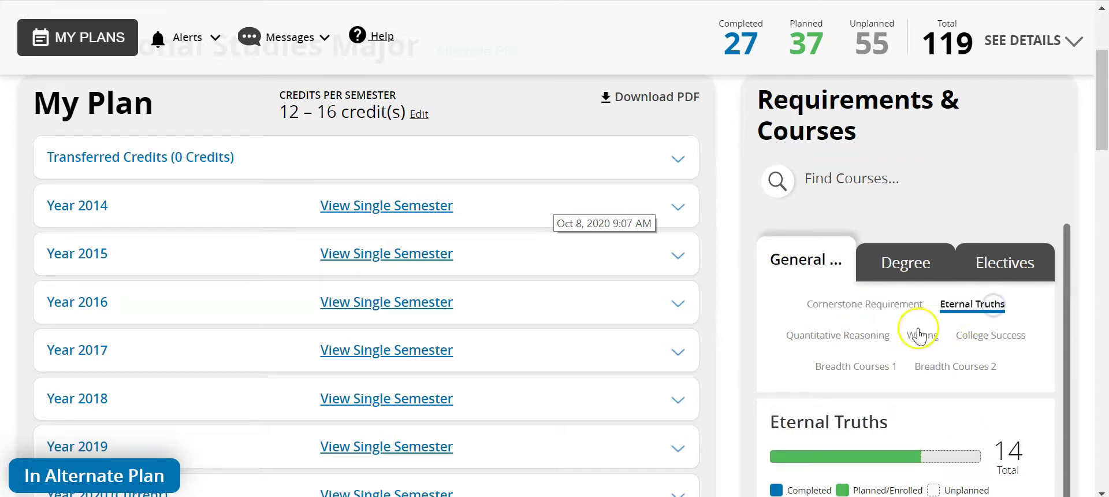
{"action": "left_click", "coordinate": [865, 340]}
{"action": "left_click", "coordinate": [928, 340]}
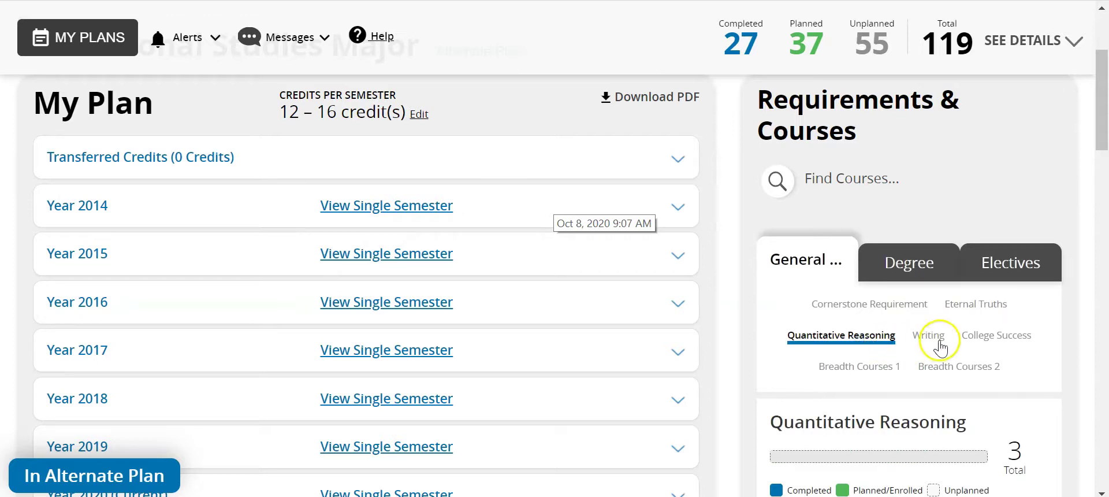
{"action": "left_click", "coordinate": [984, 345]}
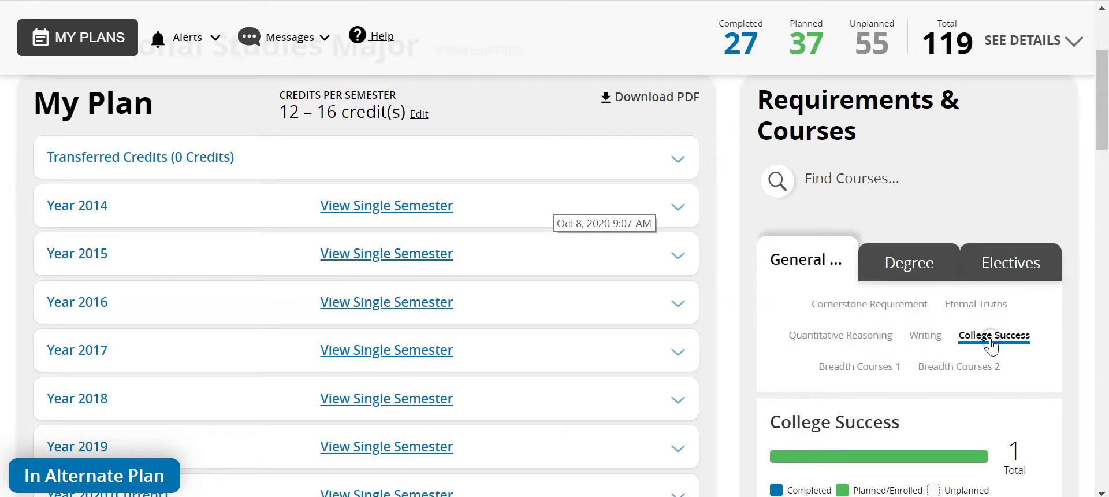
{"action": "left_click", "coordinate": [872, 370]}
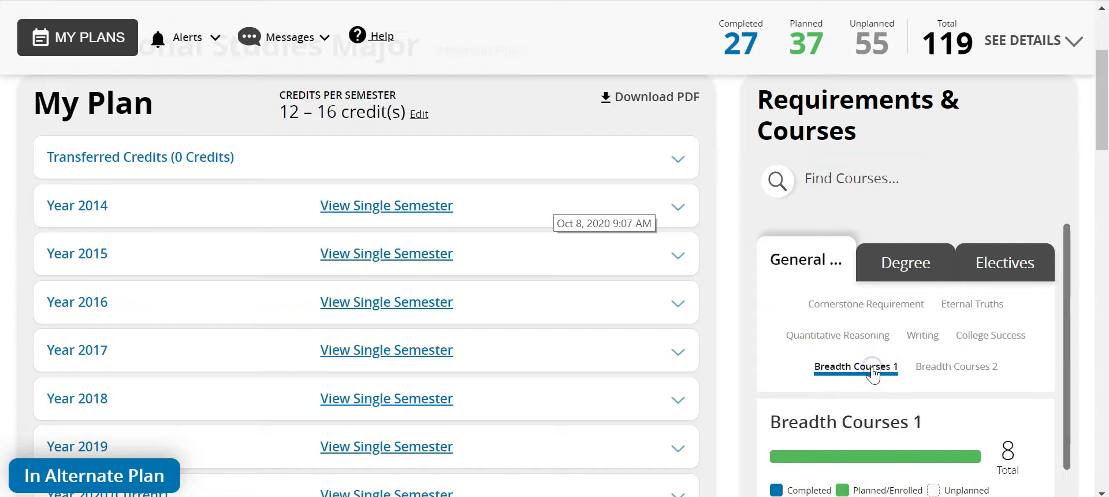
{"action": "left_click", "coordinate": [940, 369]}
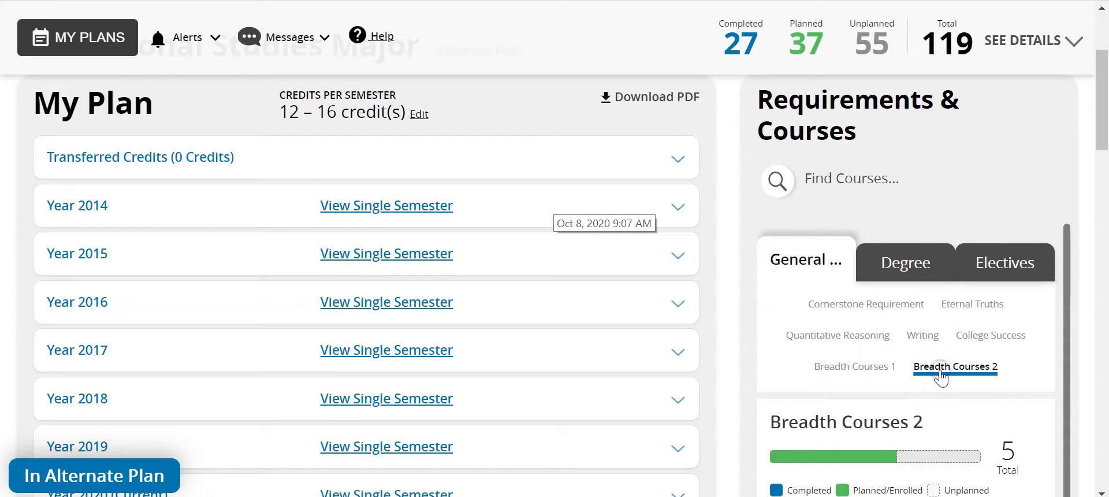
{"action": "left_click", "coordinate": [940, 373]}
Show the Degree requirements for 679 Applied Technology down to Introductory Certs (26 credits).
{"action": "left_click", "coordinate": [804, 265]}
{"action": "left_click", "coordinate": [931, 275]}
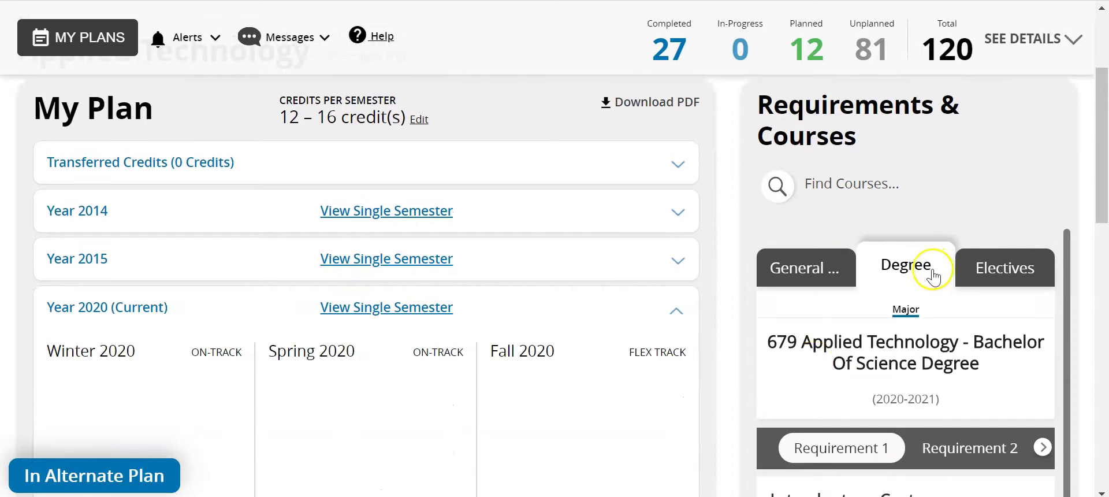
{"action": "scroll", "coordinate": [931, 275], "scroll_direction": "down", "scroll_amount": 3}
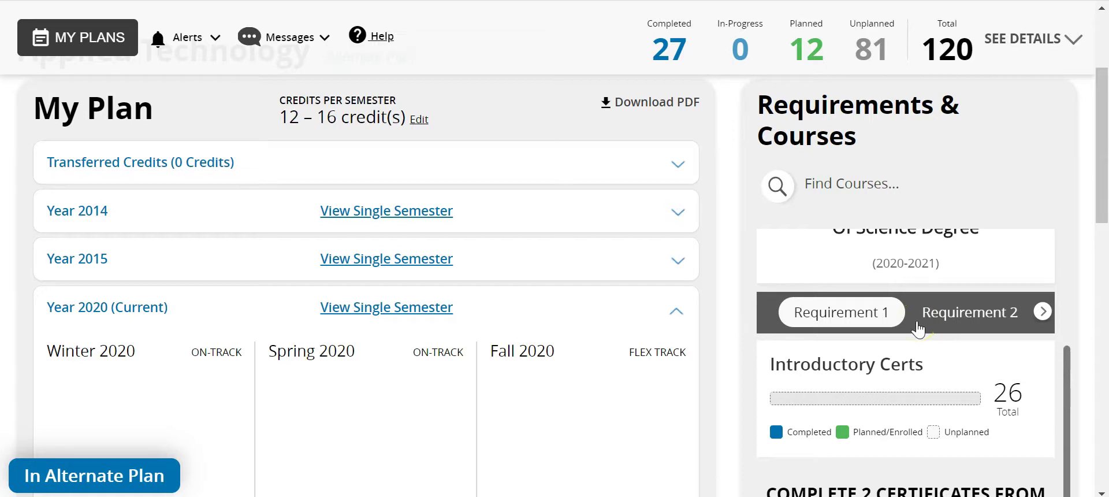
Browse Introductory Certs options B, C (Database) and D (Computer-Aided Design), then return to A.
{"action": "scroll", "coordinate": [918, 329], "scroll_direction": "down", "scroll_amount": 4}
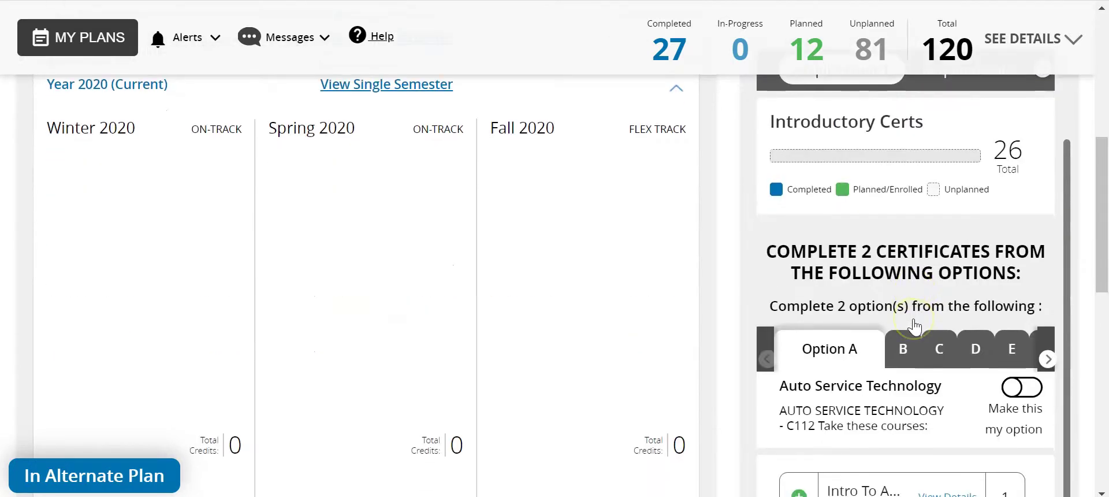
{"action": "scroll", "coordinate": [915, 325], "scroll_direction": "down", "scroll_amount": 2}
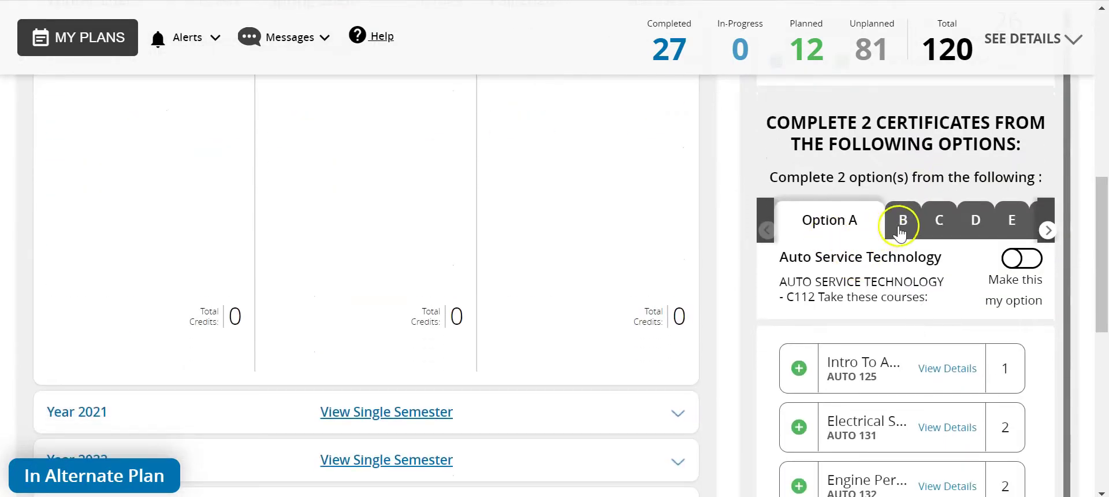
{"action": "left_click", "coordinate": [899, 230]}
{"action": "left_click", "coordinate": [941, 381]}
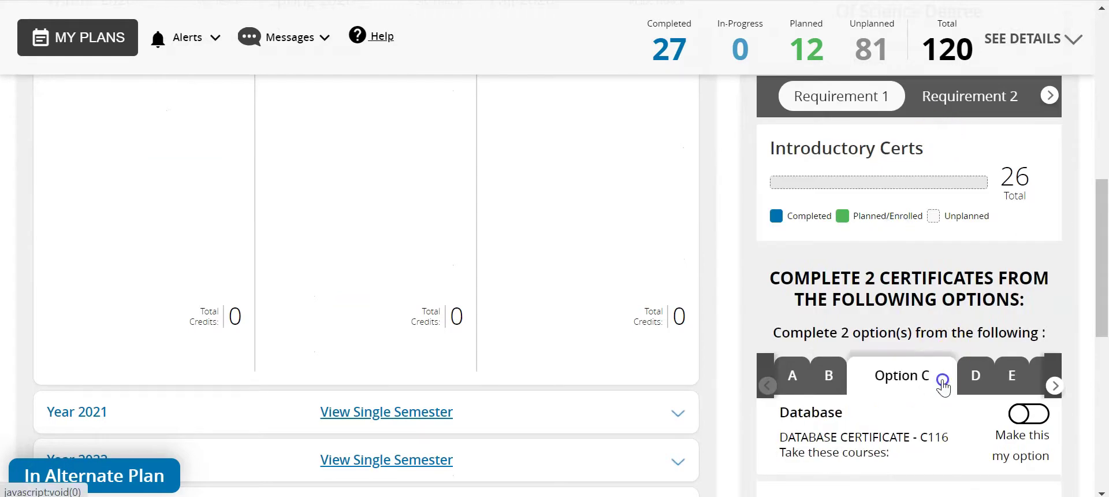
{"action": "left_click", "coordinate": [974, 382]}
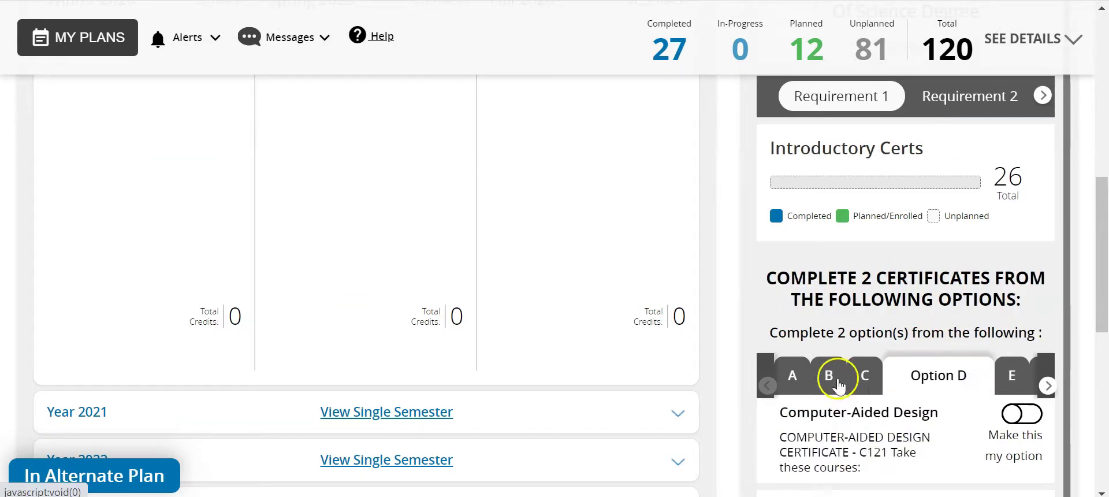
{"action": "left_click", "coordinate": [791, 375]}
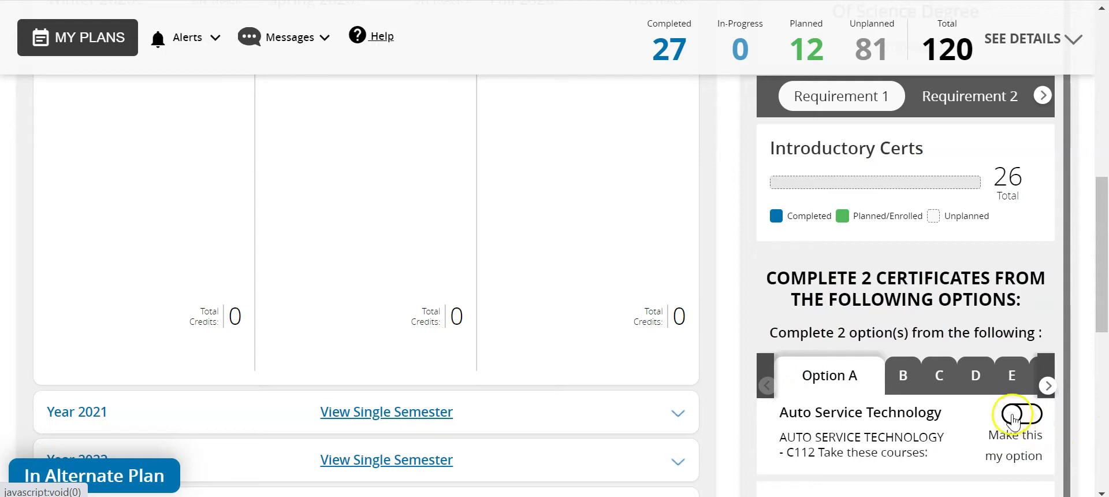
Make Auto Service Technology (Option A) and System Administration (Option B) my certificate options.
{"action": "left_click", "coordinate": [1012, 414]}
{"action": "left_click", "coordinate": [904, 374]}
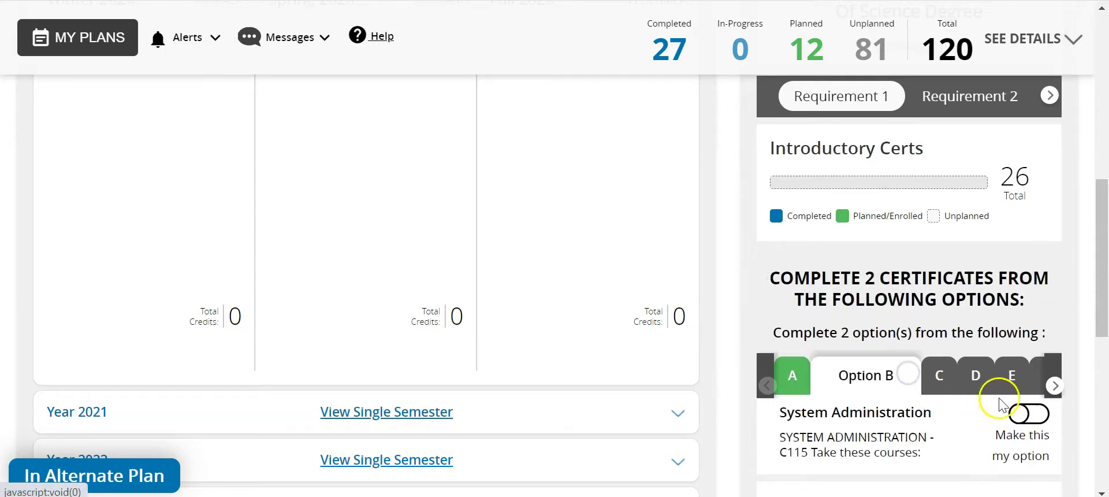
{"action": "left_click", "coordinate": [1023, 414]}
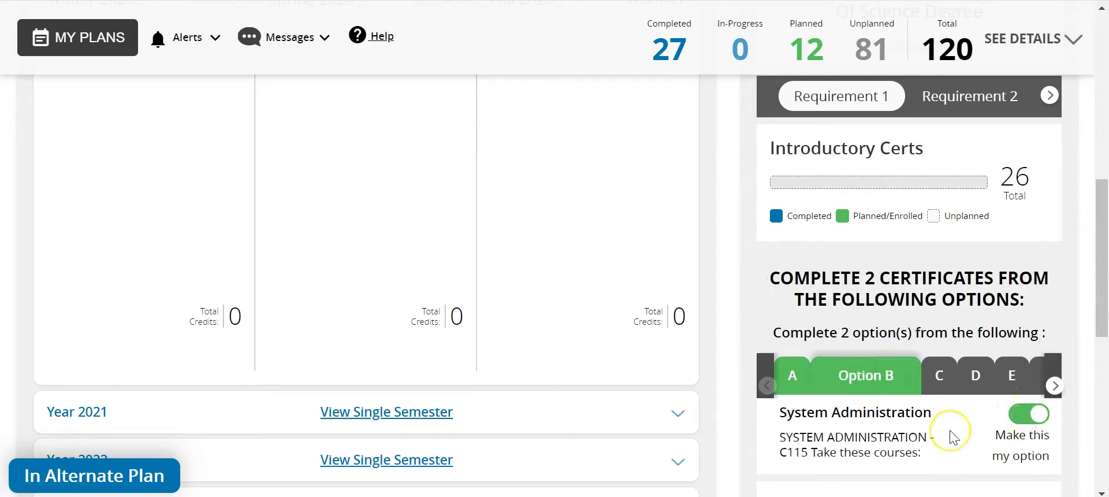
{"action": "scroll", "coordinate": [950, 437], "scroll_direction": "down", "scroll_amount": 3}
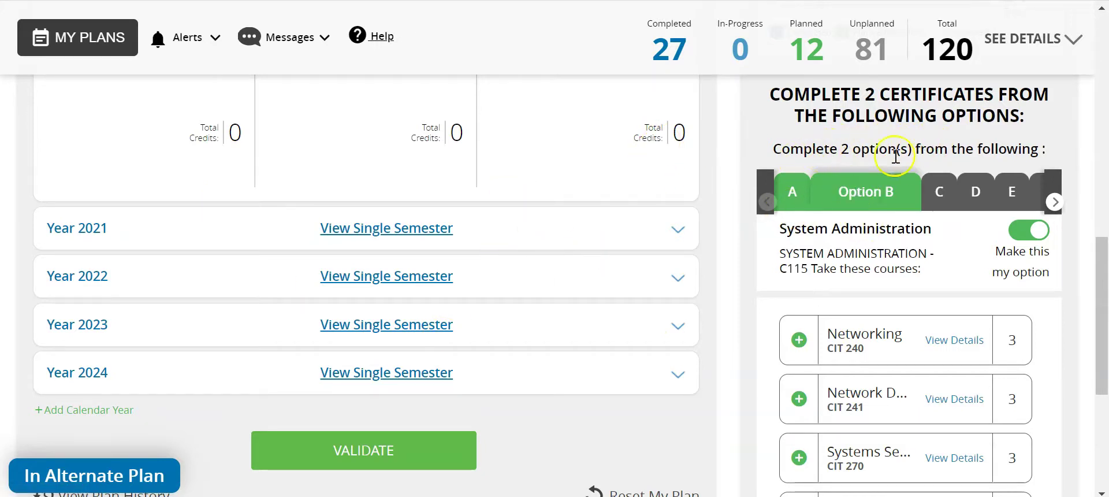
{"action": "scroll", "coordinate": [921, 155], "scroll_direction": "up", "scroll_amount": 5}
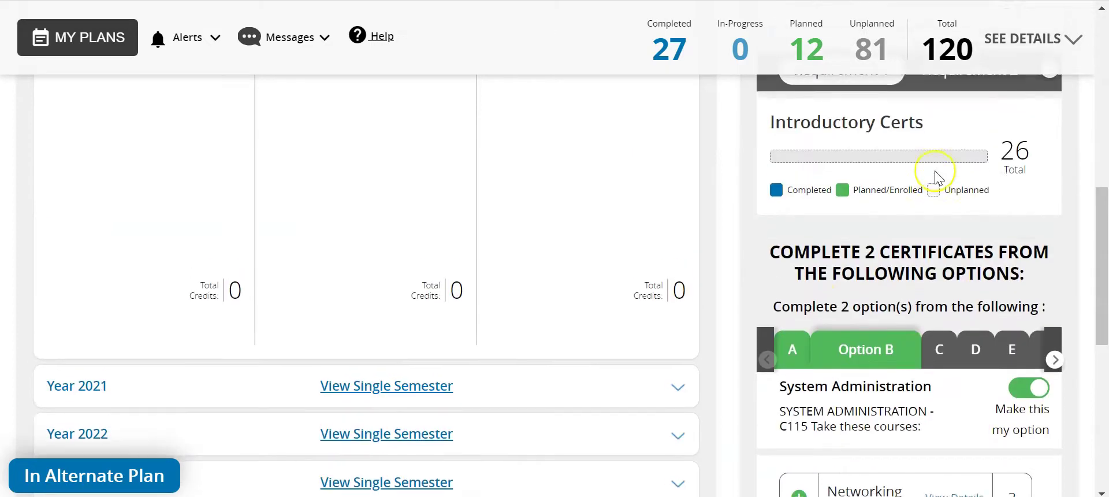
Show Requirement 2, Advanced Certificate, and browse options B and C (Web Development).
{"action": "left_click", "coordinate": [960, 184]}
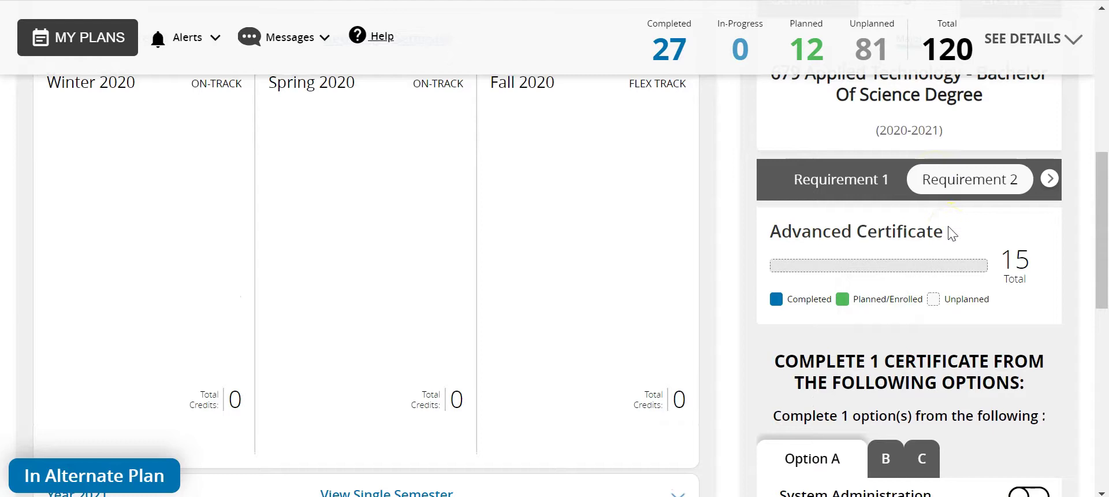
{"action": "scroll", "coordinate": [952, 232], "scroll_direction": "down", "scroll_amount": 2}
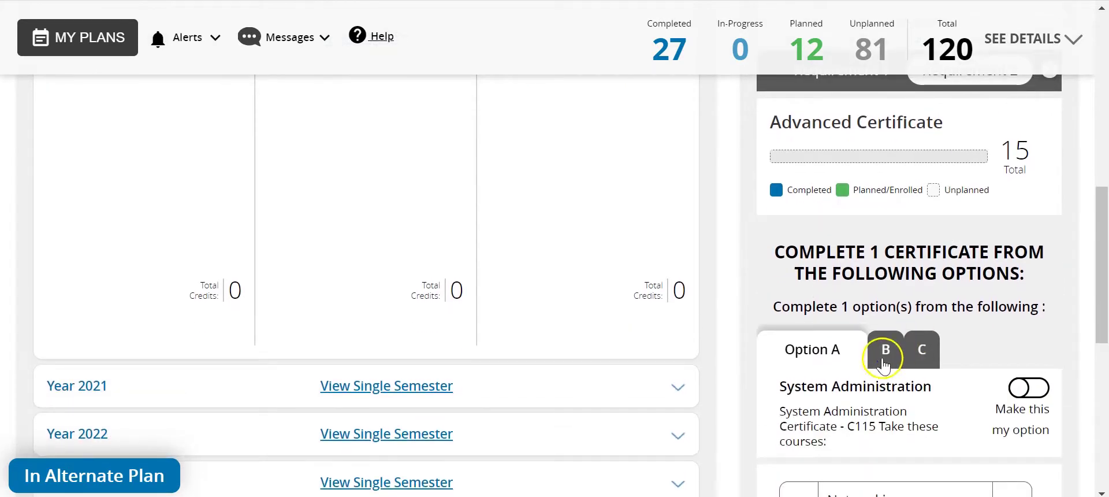
{"action": "left_click", "coordinate": [882, 358]}
{"action": "left_click", "coordinate": [920, 358]}
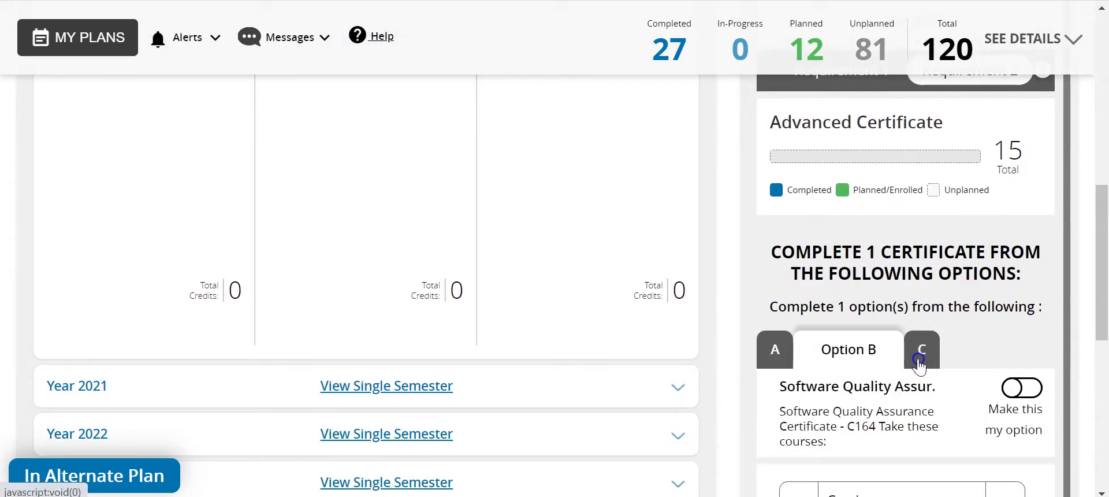
{"action": "left_click", "coordinate": [775, 349]}
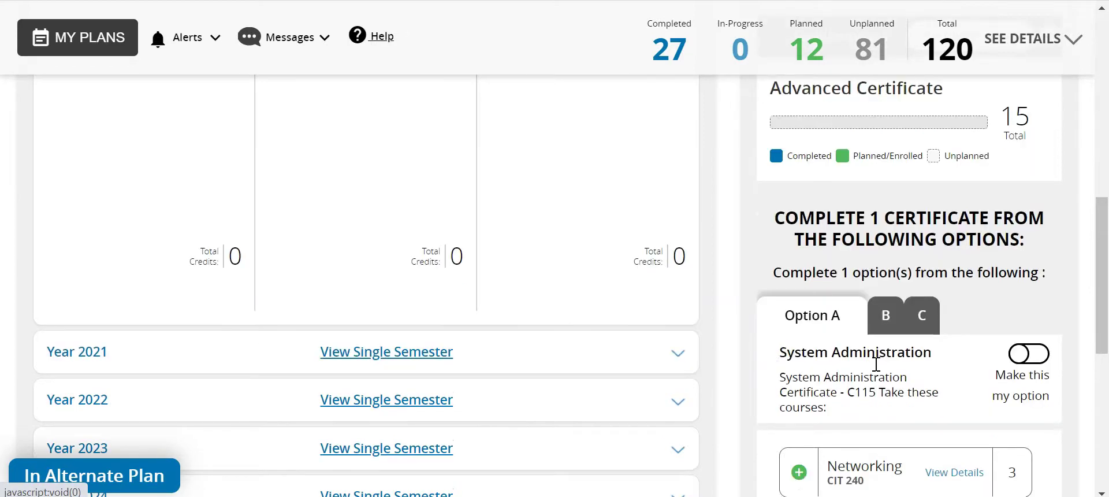
{"action": "scroll", "coordinate": [875, 364], "scroll_direction": "down", "scroll_amount": 1}
Choose System Administration as the advanced certificate and validate the plan.
{"action": "left_click", "coordinate": [1026, 315]}
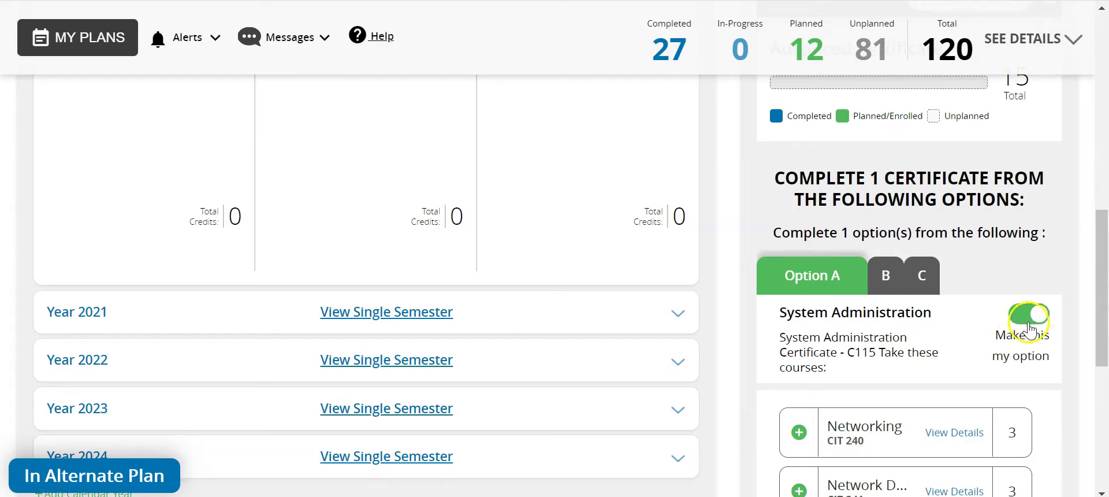
{"action": "scroll", "coordinate": [982, 346], "scroll_direction": "down", "scroll_amount": 3}
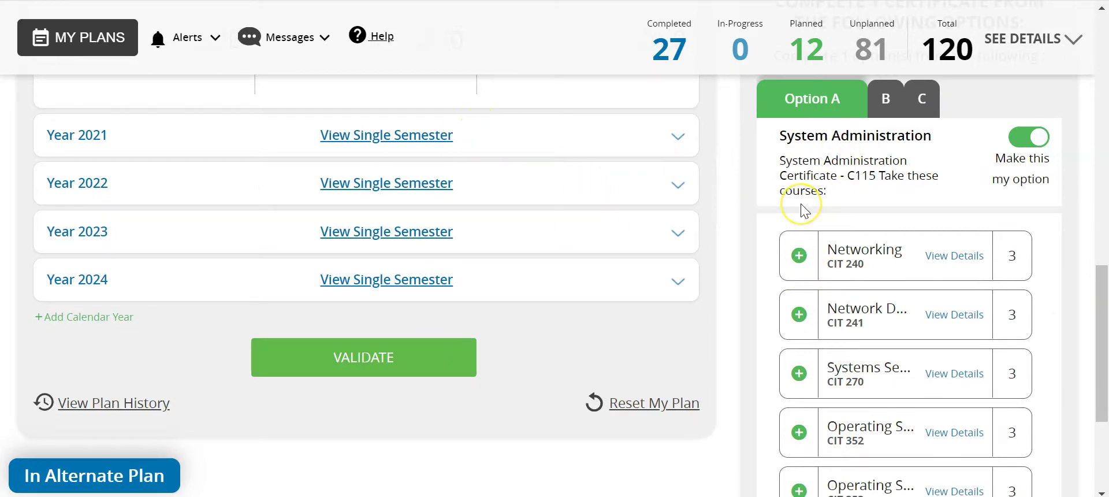
{"action": "scroll", "coordinate": [389, 445], "scroll_direction": "up", "scroll_amount": 1}
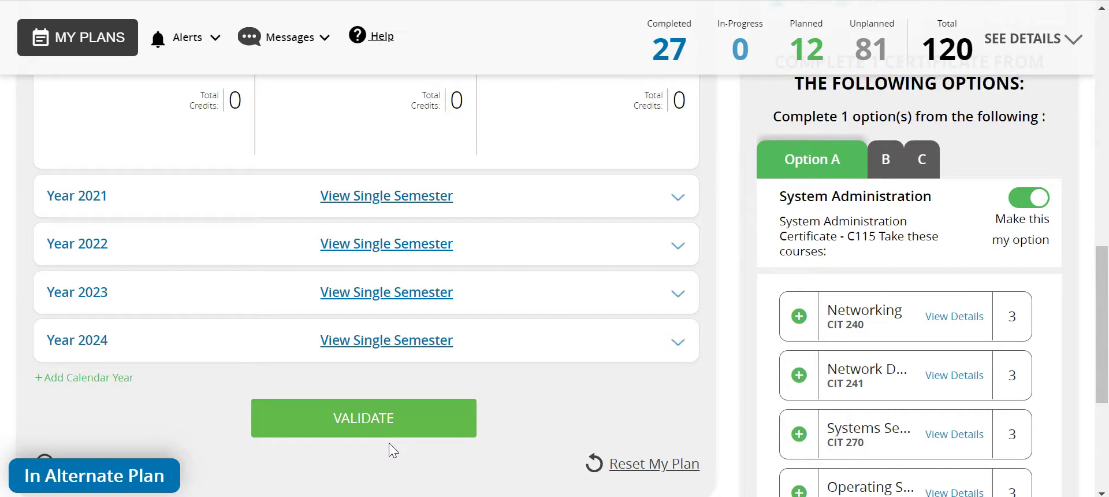
{"action": "left_click", "coordinate": [445, 425]}
Open Requirement 3, Internship, and scroll through its course options such as CIT 490.
{"action": "left_click", "coordinate": [922, 159]}
{"action": "left_click", "coordinate": [985, 252]}
{"action": "scroll", "coordinate": [984, 254], "scroll_direction": "down", "scroll_amount": 3}
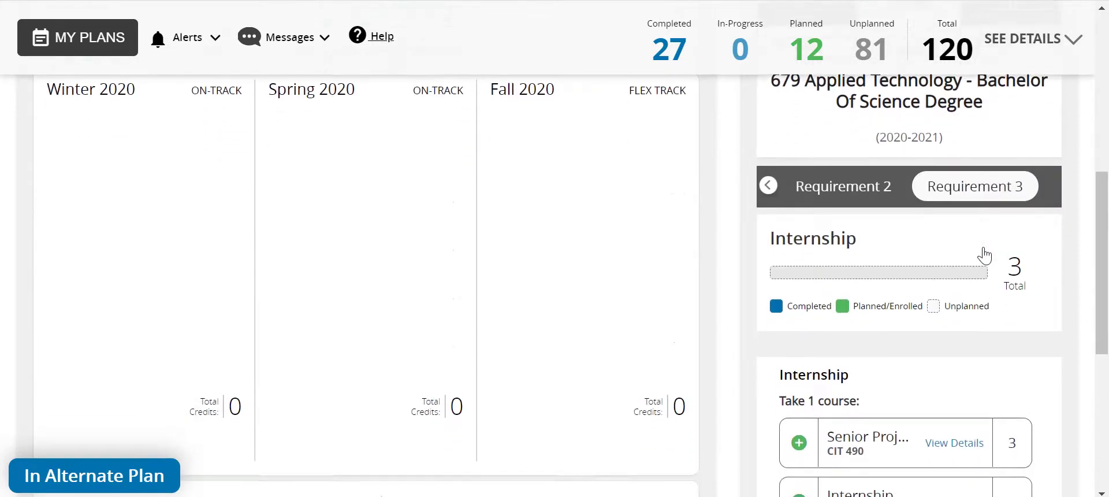
{"action": "scroll", "coordinate": [983, 248], "scroll_direction": "down", "scroll_amount": 1}
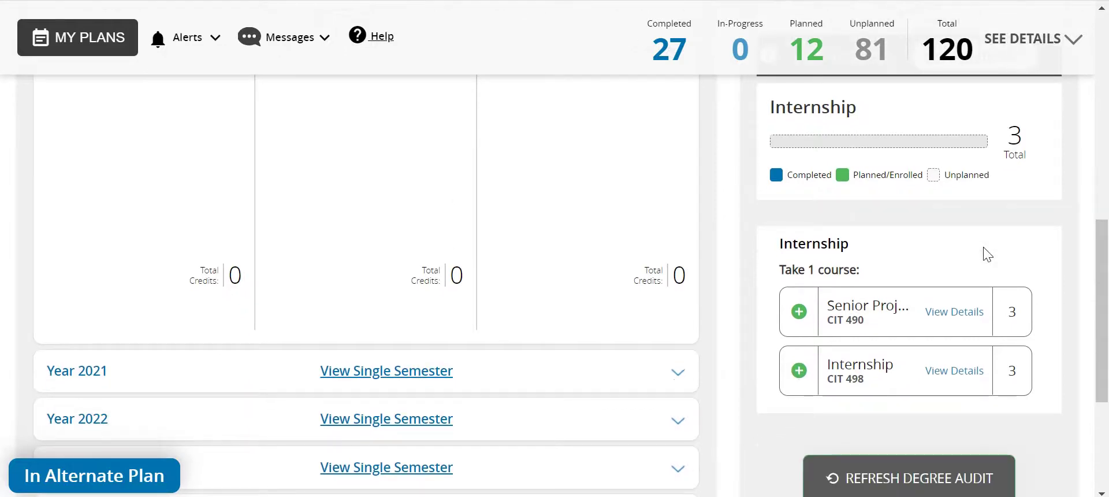
{"action": "left_click_drag", "start_coordinate": [883, 292], "coordinate": [880, 295]}
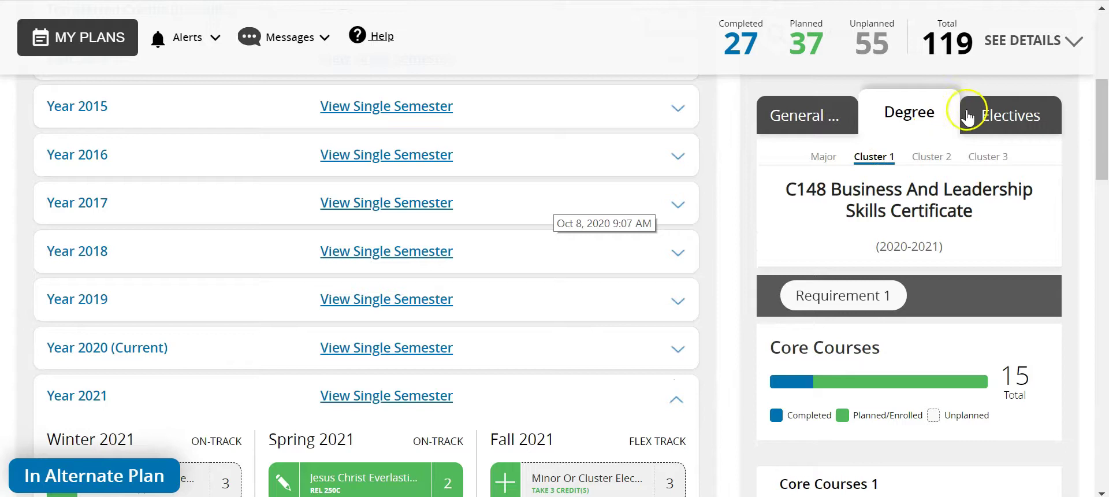
Open the 40-credit Electives requirement and scroll through its planned courses.
{"action": "left_click", "coordinate": [992, 114]}
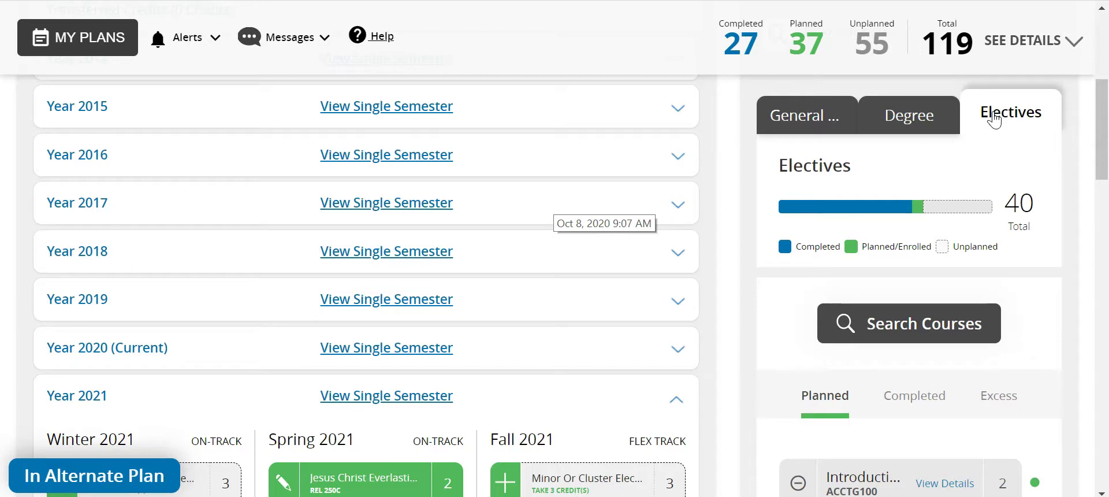
{"action": "left_click", "coordinate": [992, 97]}
{"action": "scroll", "coordinate": [896, 254], "scroll_direction": "down", "scroll_amount": 3}
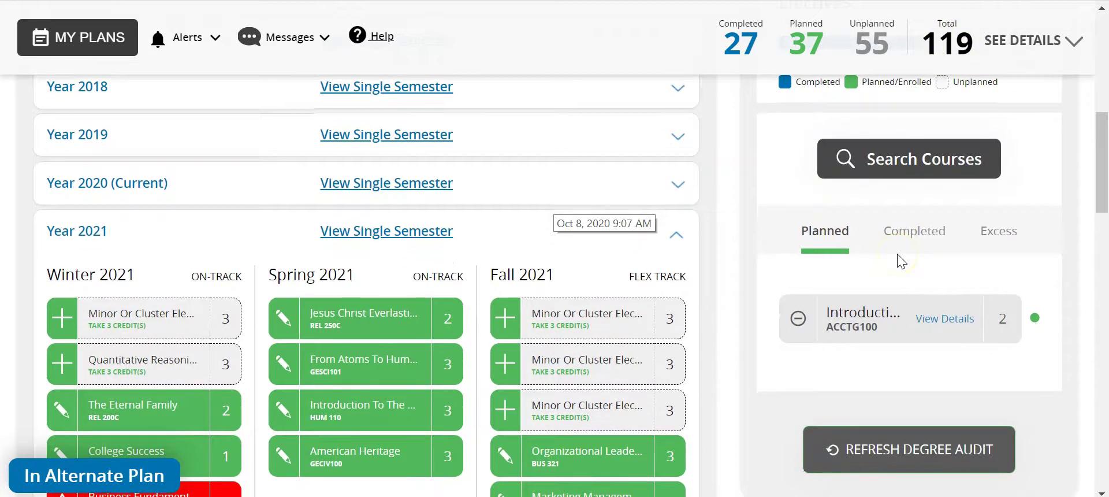
Show the completed elective courses under Search Courses and scroll through them.
{"action": "left_click", "coordinate": [927, 241]}
{"action": "scroll", "coordinate": [904, 294], "scroll_direction": "down", "scroll_amount": 1}
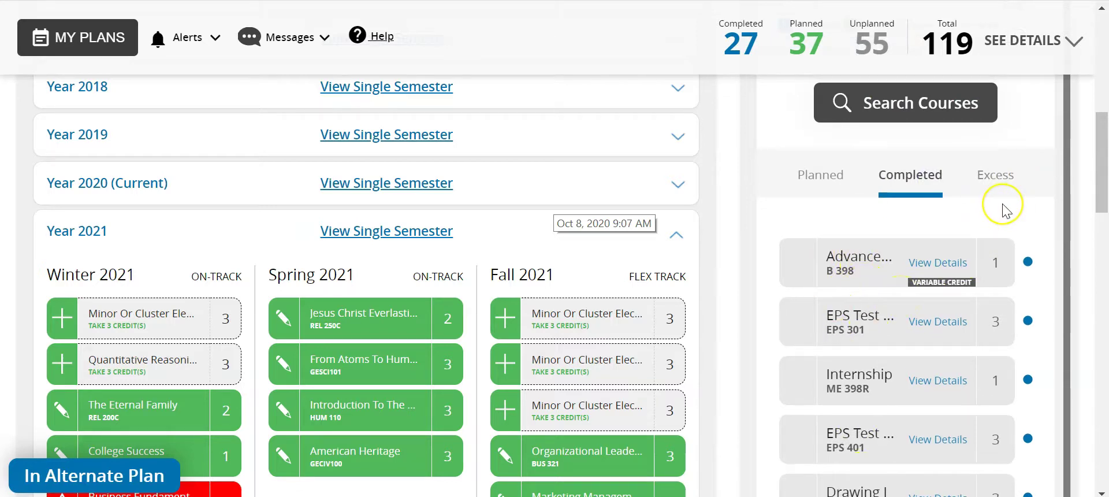
{"action": "scroll", "coordinate": [1003, 210], "scroll_direction": "up", "scroll_amount": 1}
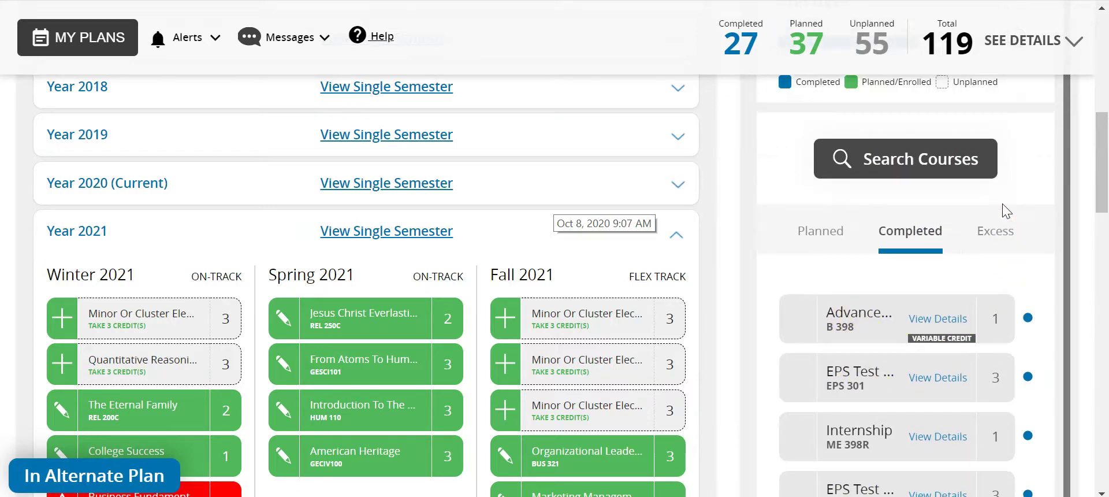
{"action": "scroll", "coordinate": [1003, 209], "scroll_direction": "up", "scroll_amount": 1}
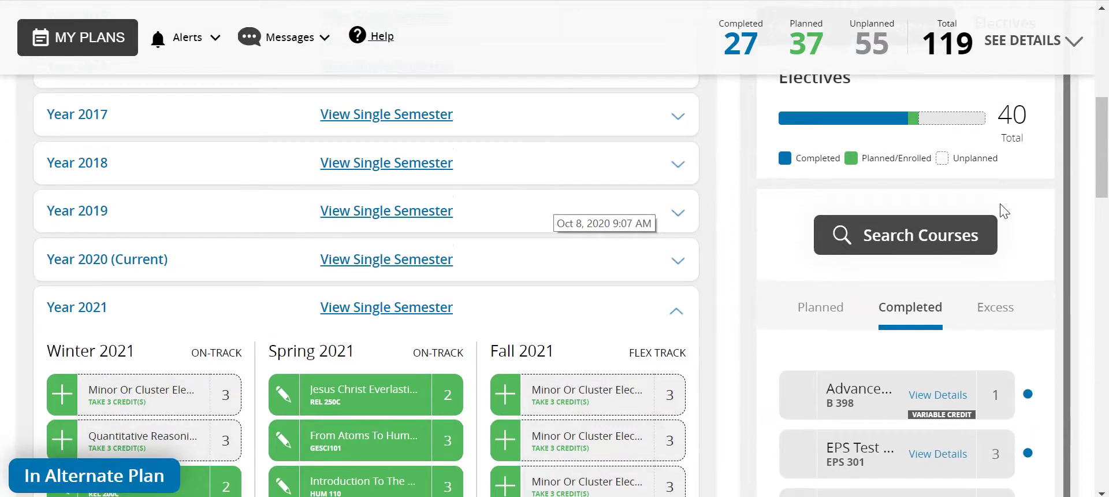
{"action": "left_click", "coordinate": [1029, 94]}
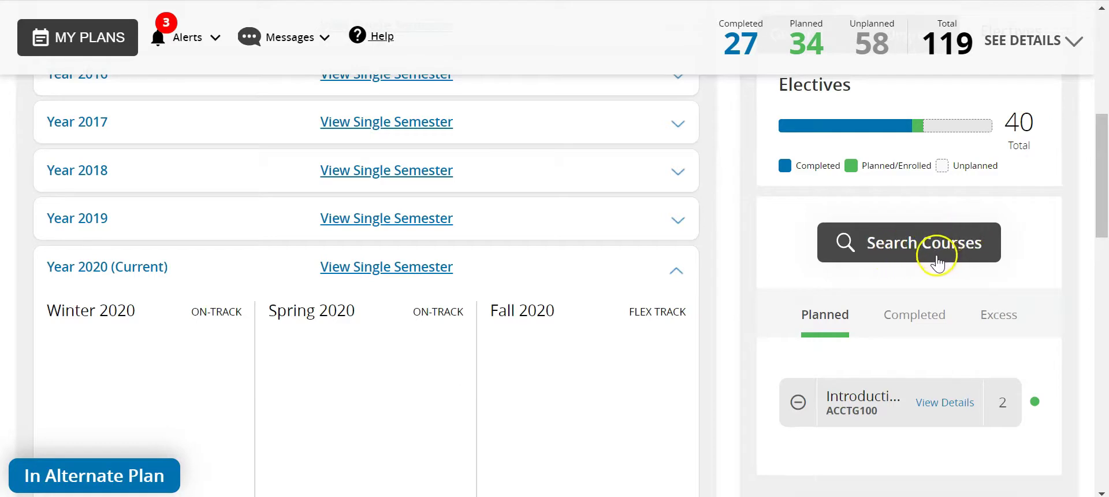
{"action": "left_click", "coordinate": [918, 258]}
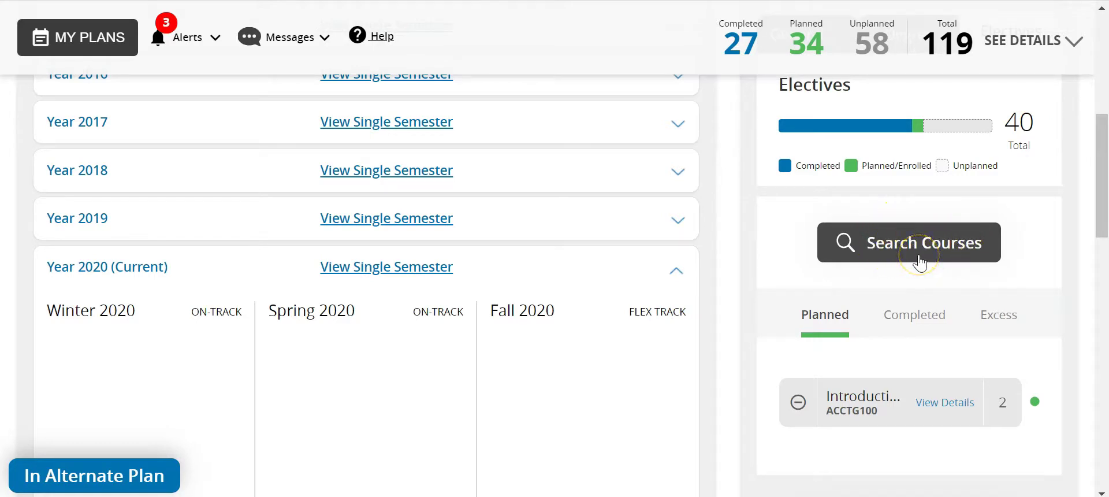